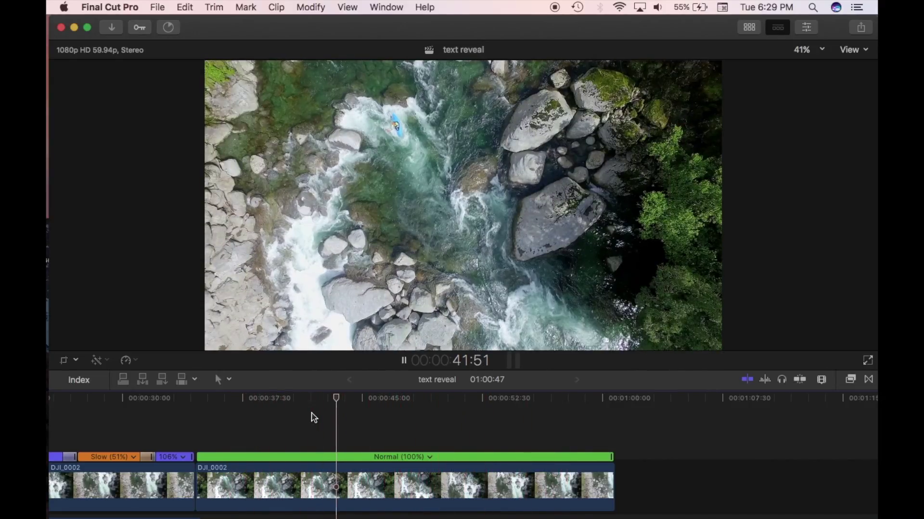
- Play the timeline, select the normal-speed kayak section and look over the Retime speed options without changing them
key("space")
key("space")
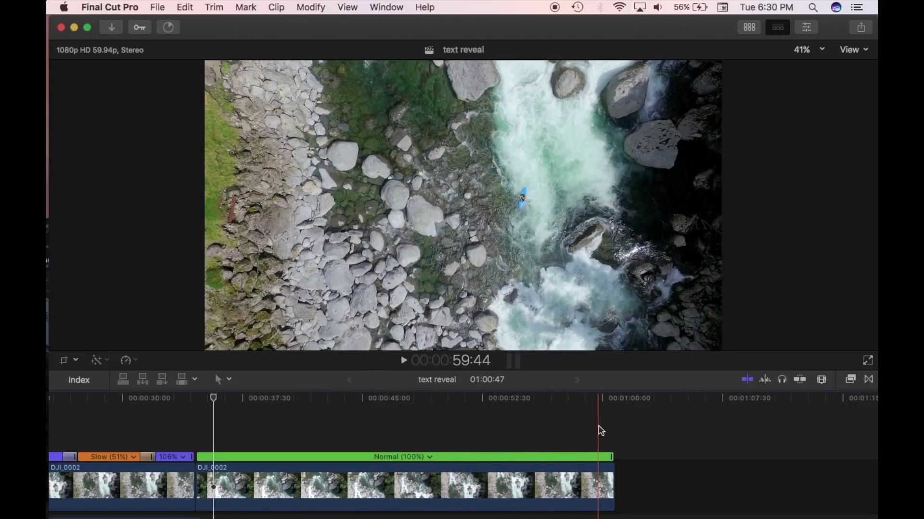
left_click(217, 481)
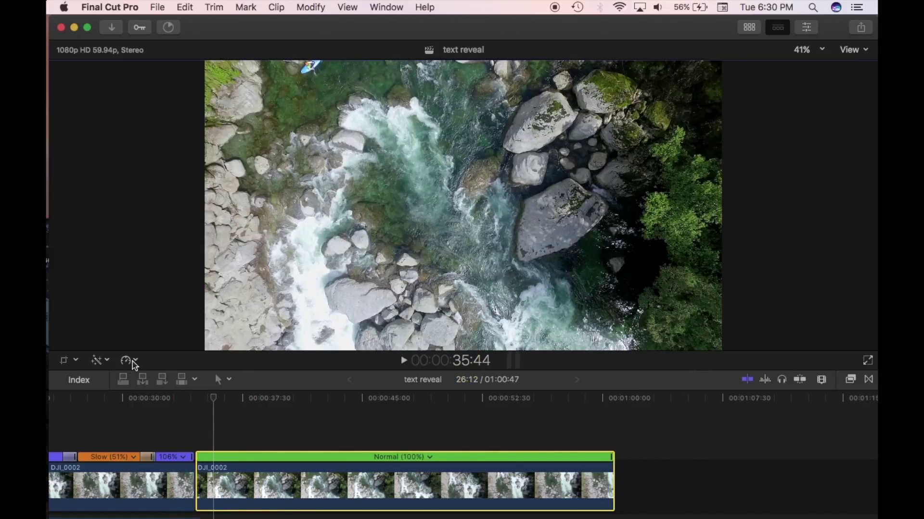
left_click(127, 361)
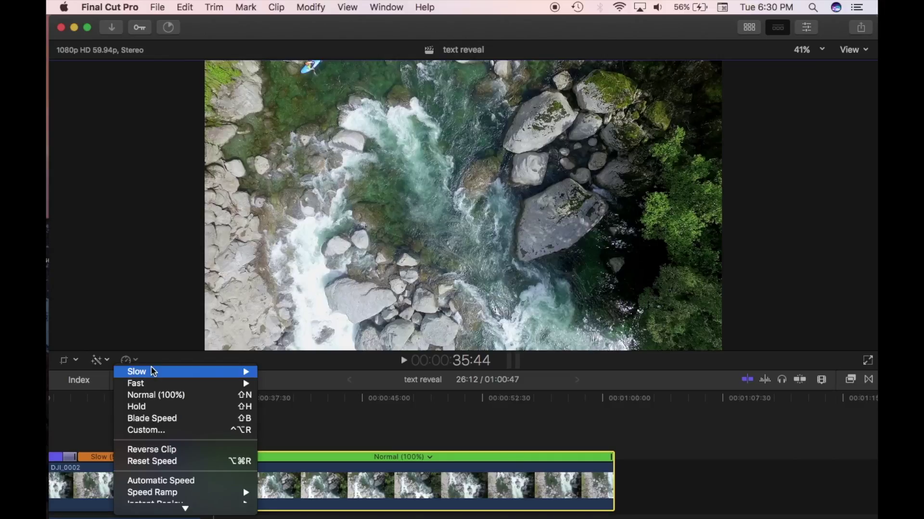
mouse_move(157, 374)
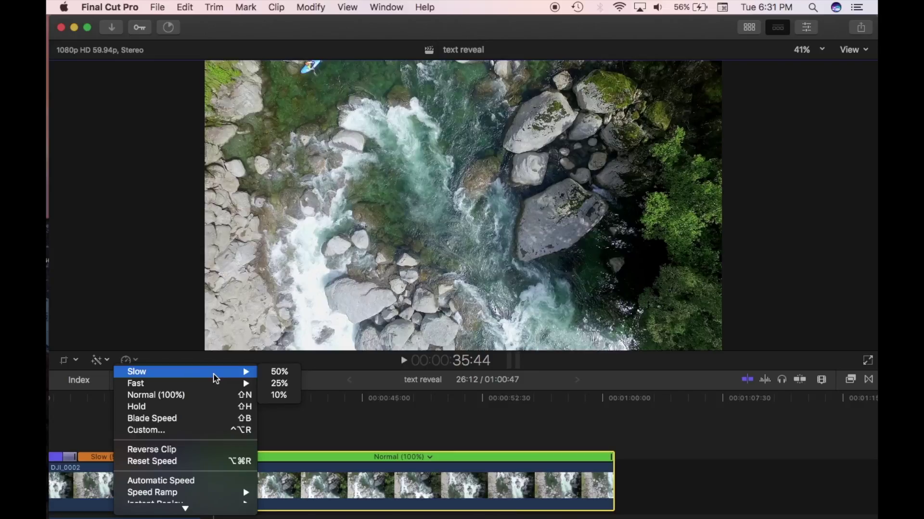
scroll(185, 500, "down", 5)
mouse_move(180, 467)
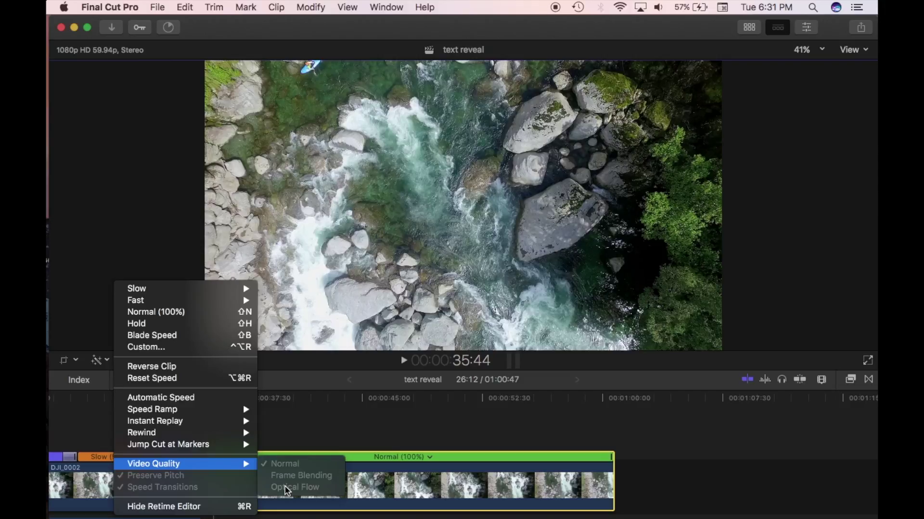
mouse_move(185, 300)
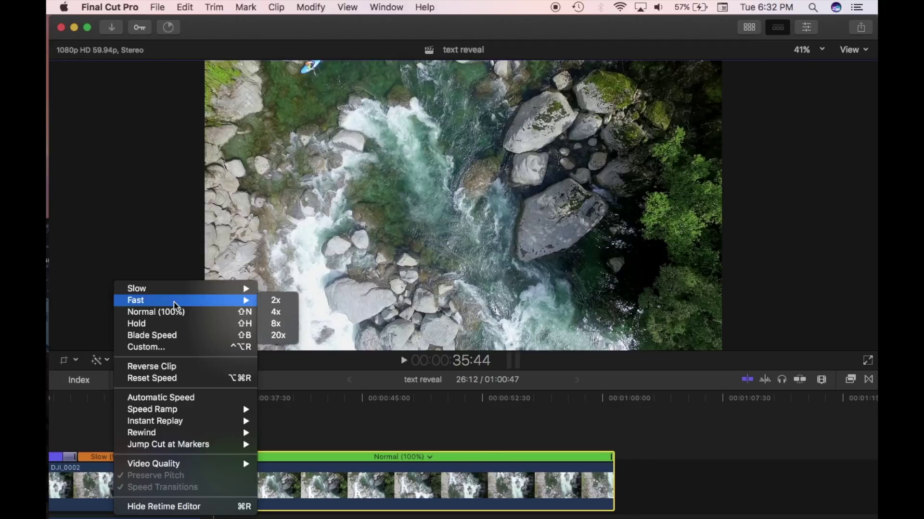
left_click(176, 300)
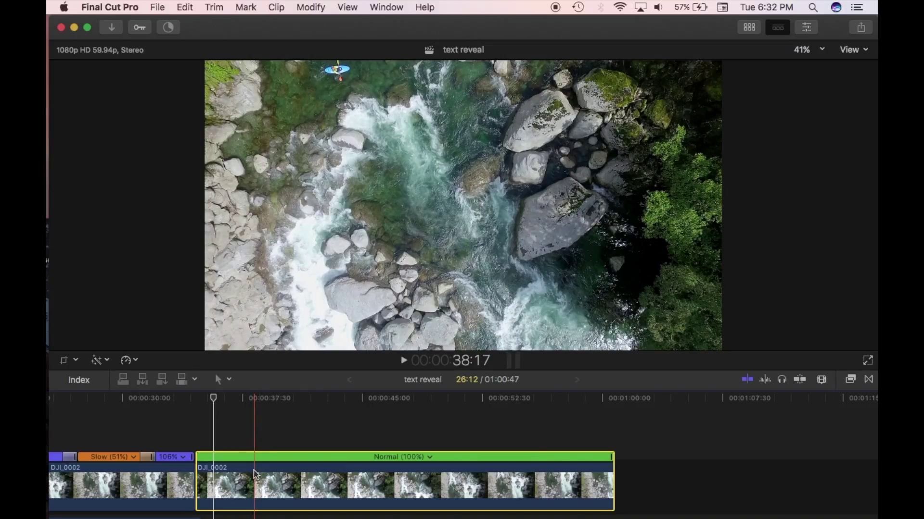
- Make three Blade cuts in the normal-speed DJI_0002 clip, leaving one short piece, and return to the Select tool
left_click(220, 379)
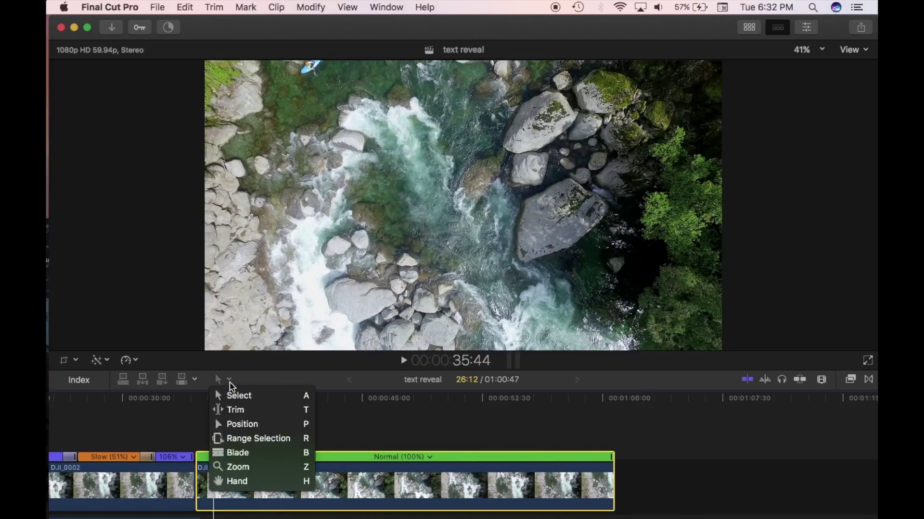
left_click(245, 455)
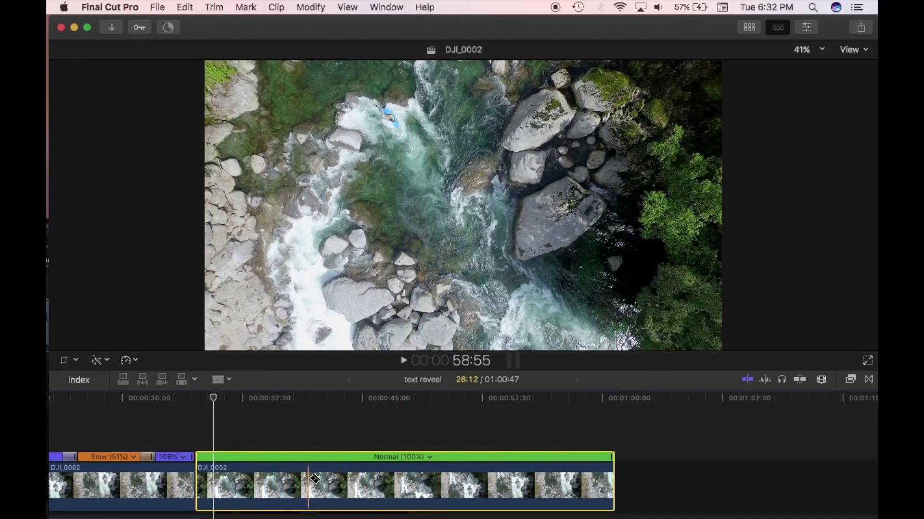
left_click(339, 475)
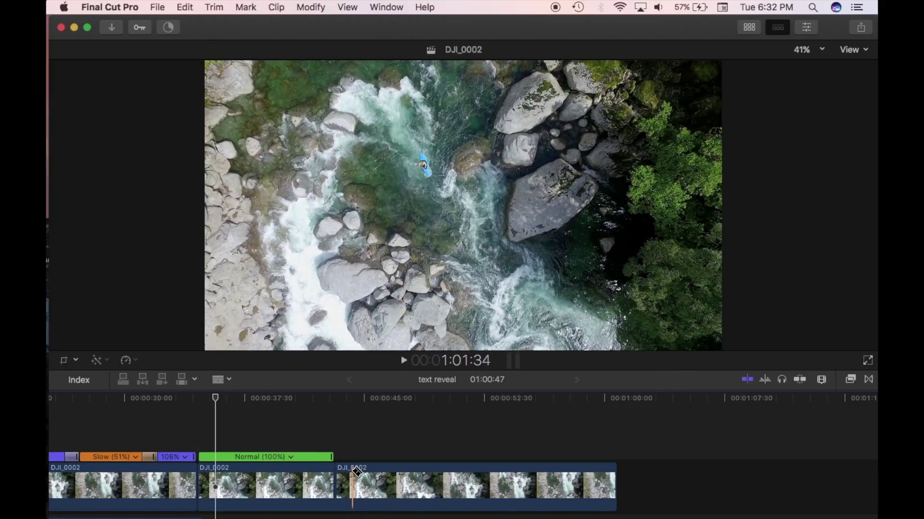
left_click(356, 472)
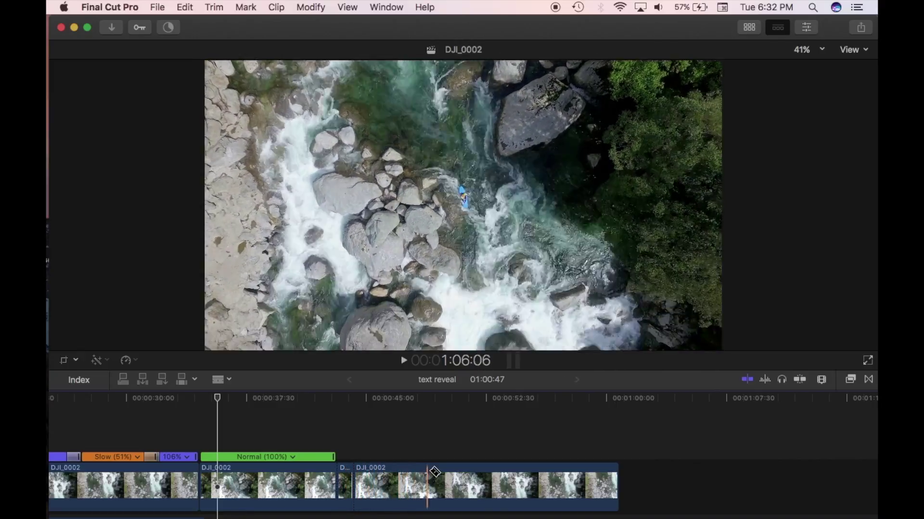
left_click(502, 474)
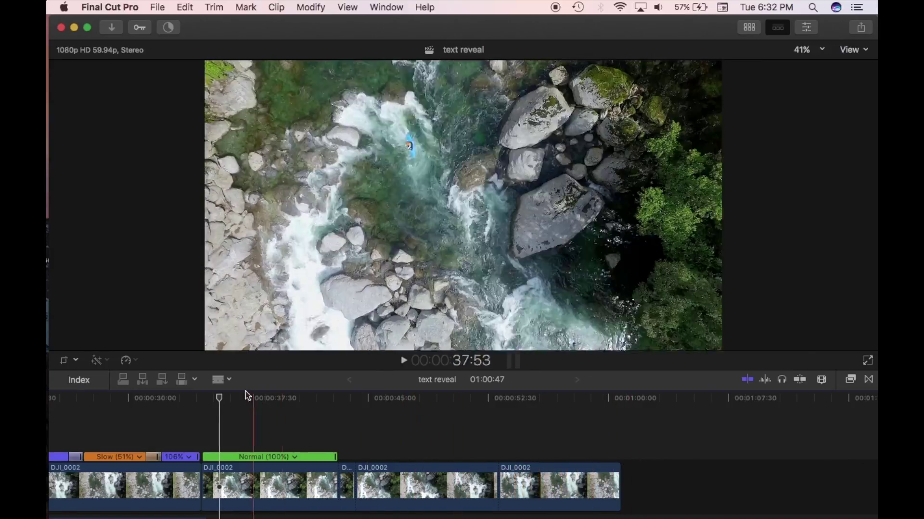
left_click(222, 379)
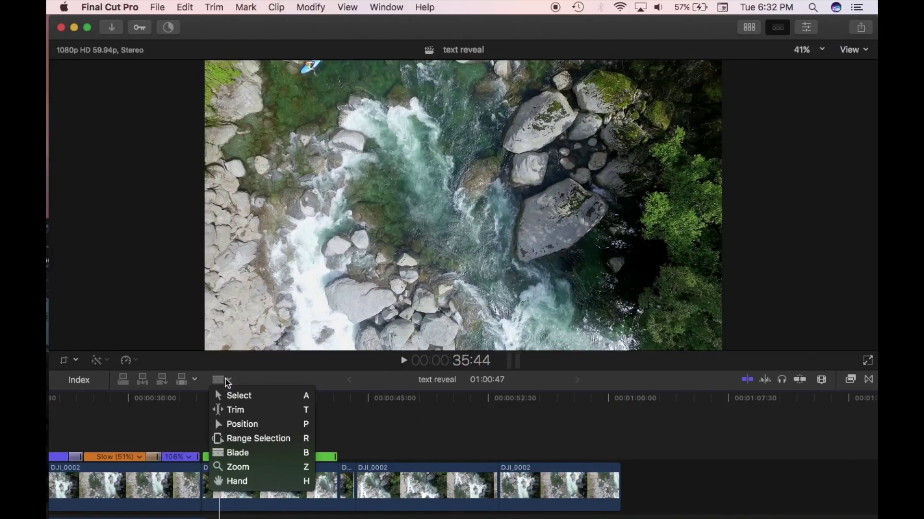
left_click(233, 396)
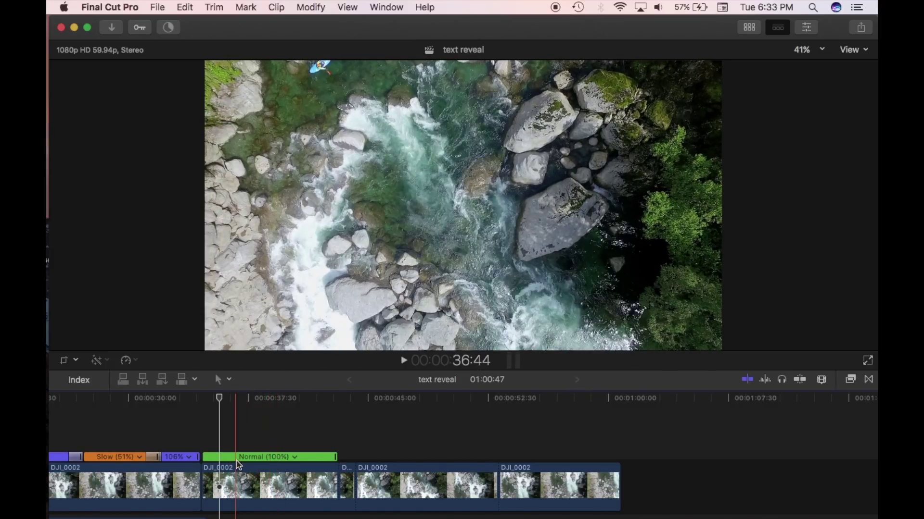
- Set the first normal-speed piece to Retime Fast 4x (400%)
left_click(254, 478)
left_click(344, 477)
left_click(399, 483)
left_click(553, 484)
left_click(288, 482)
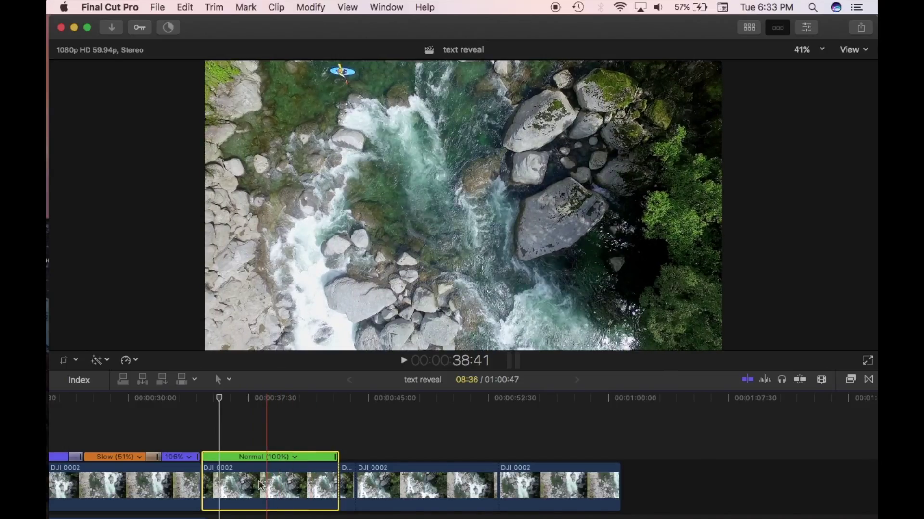
left_click(127, 363)
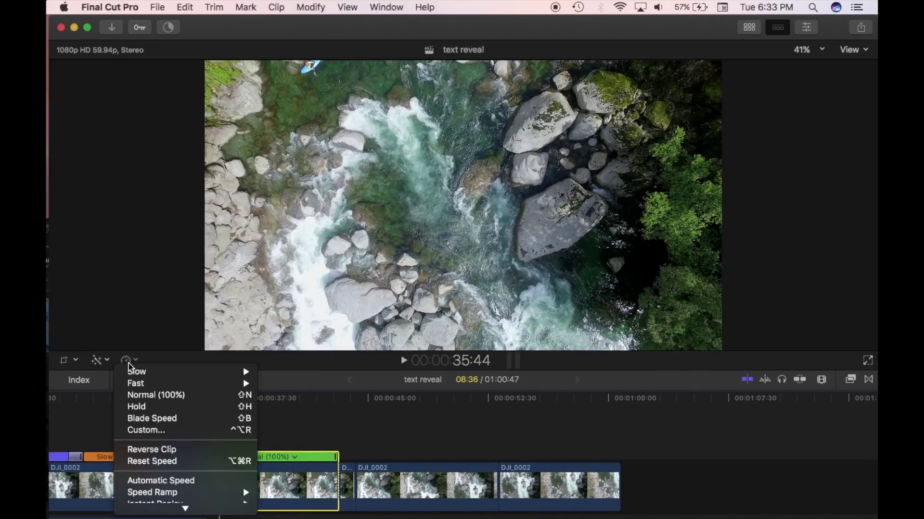
mouse_move(159, 386)
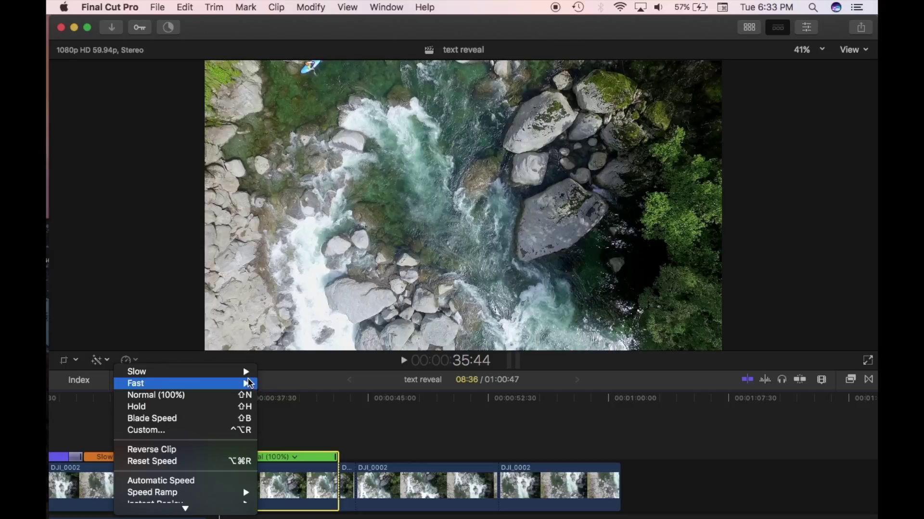
left_click(271, 398)
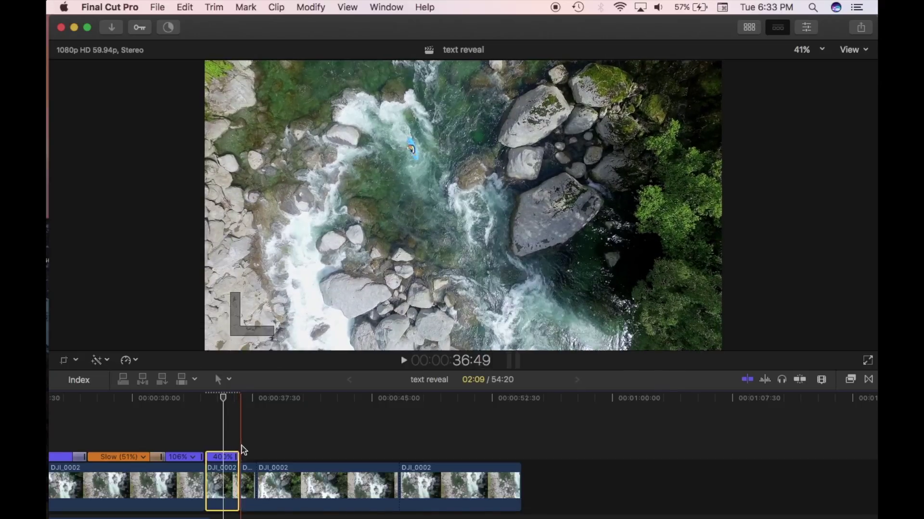
- Slow the short piece to Retime Slow 50%
left_click(249, 478)
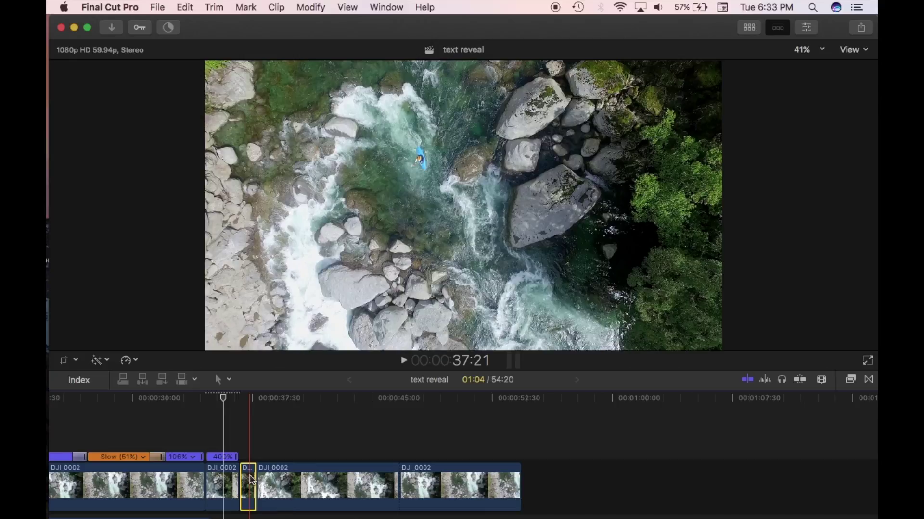
left_click(134, 361)
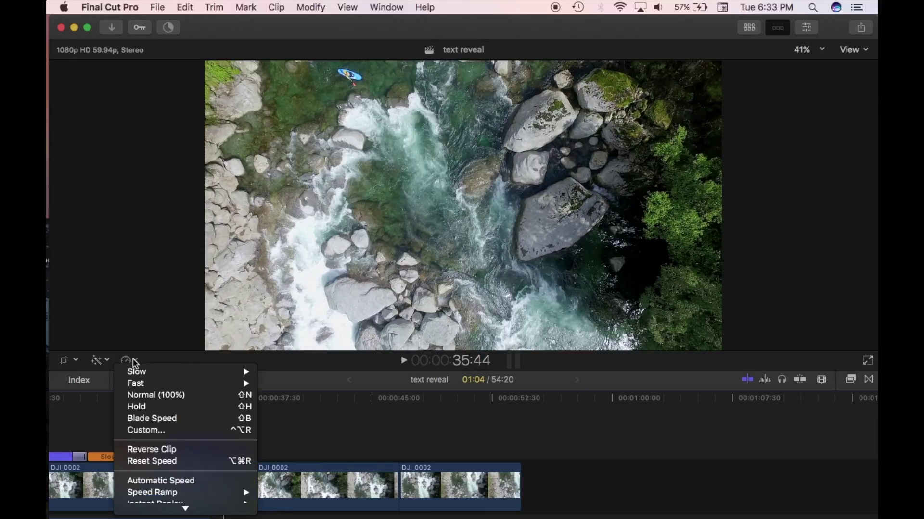
mouse_move(139, 375)
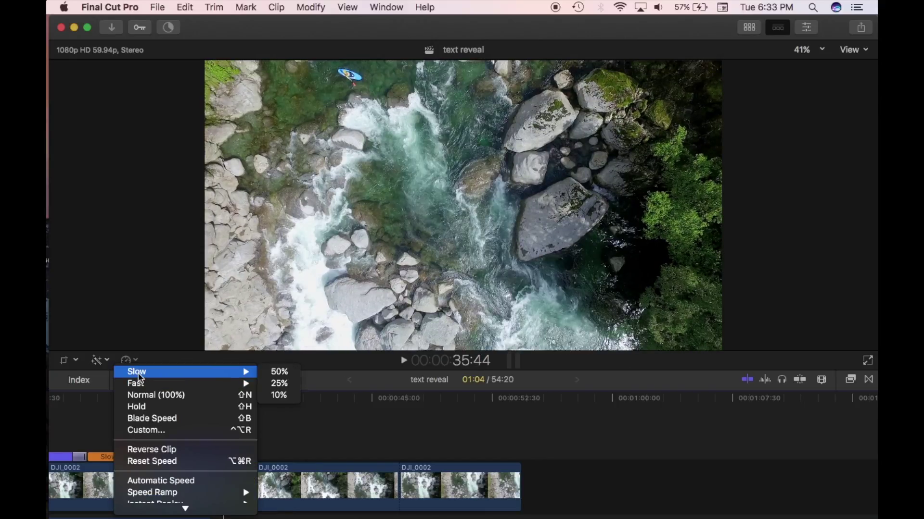
left_click(278, 372)
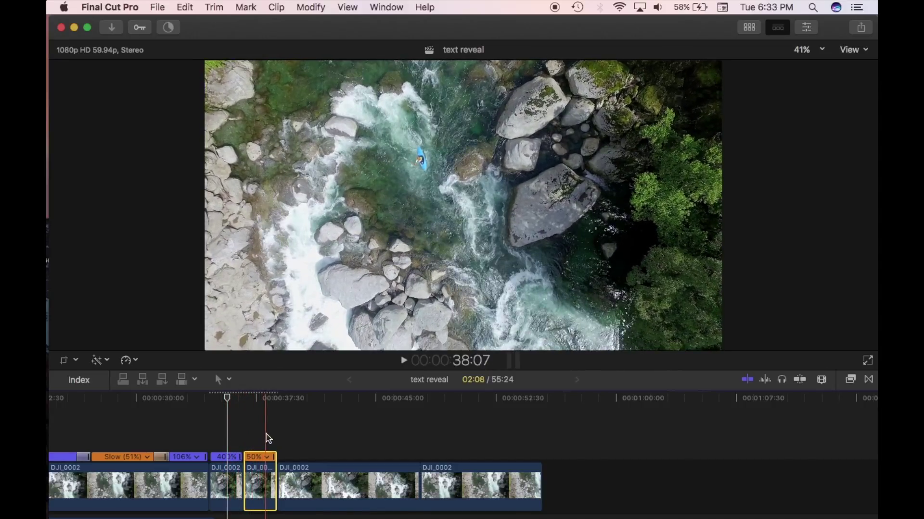
- Speed the last DJI_0002 piece up to Retime Fast 8x
left_click(303, 484)
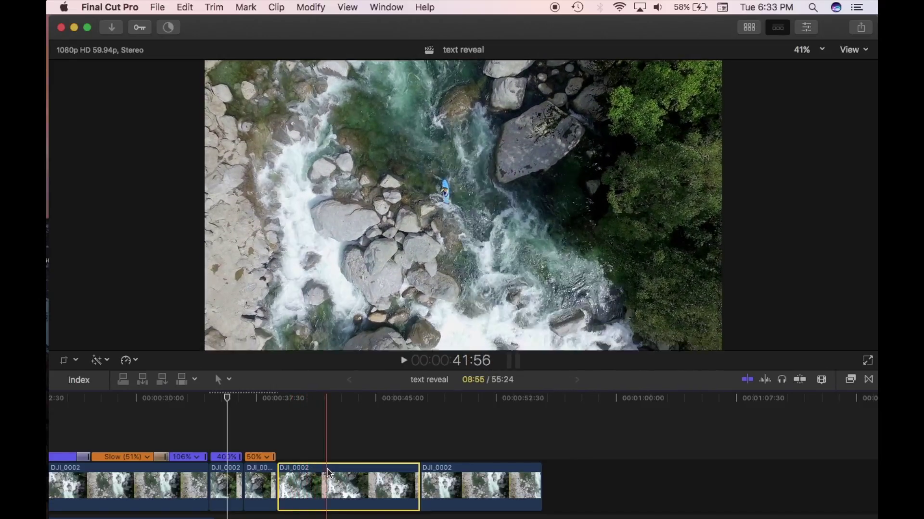
left_click(438, 472)
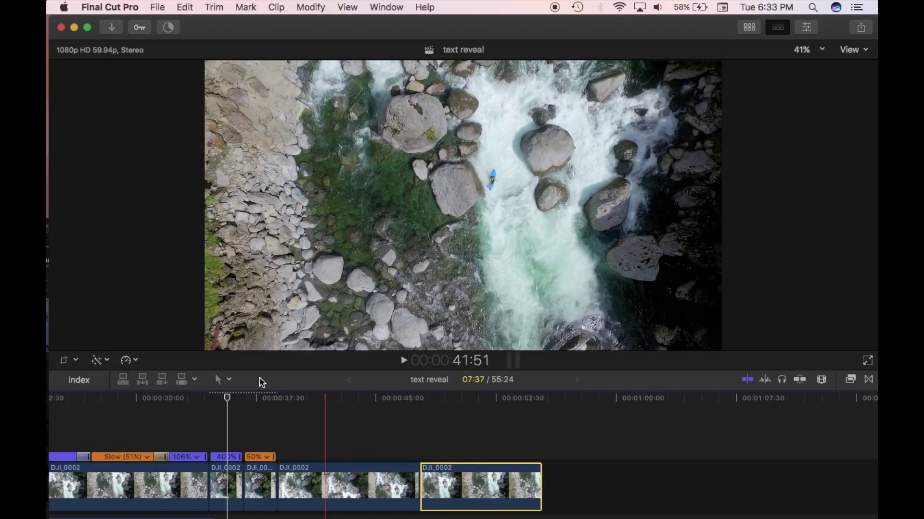
left_click(135, 361)
mouse_move(150, 383)
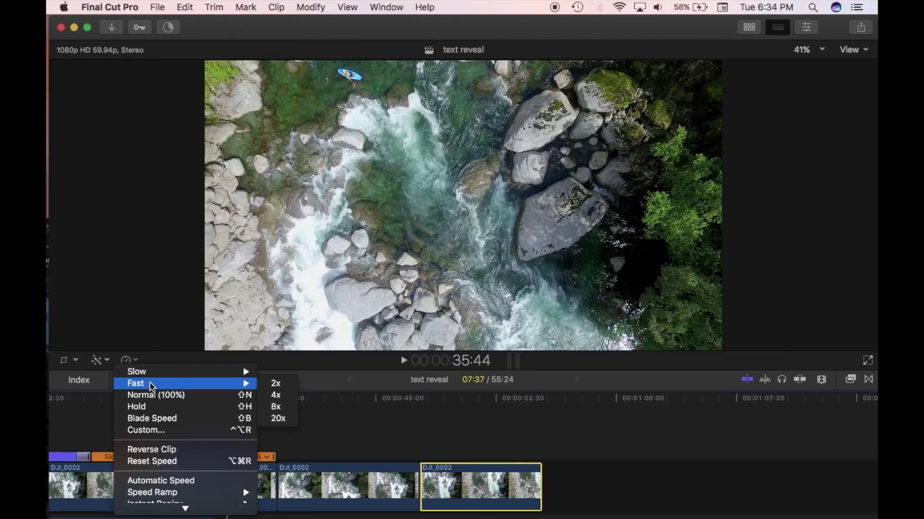
left_click(284, 408)
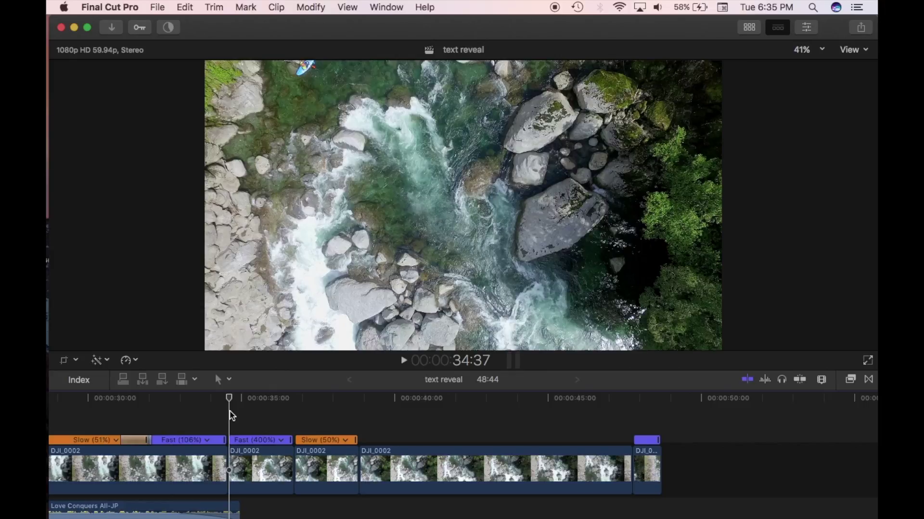
key("space")
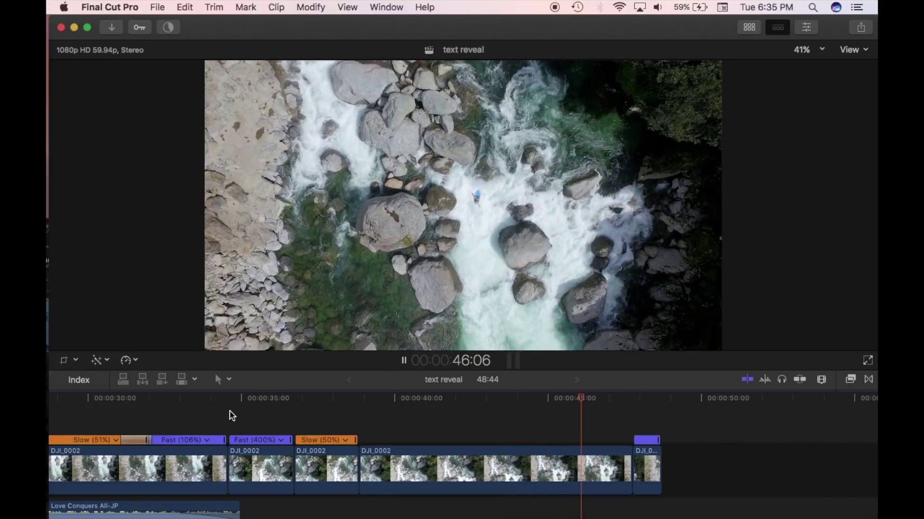
key("space")
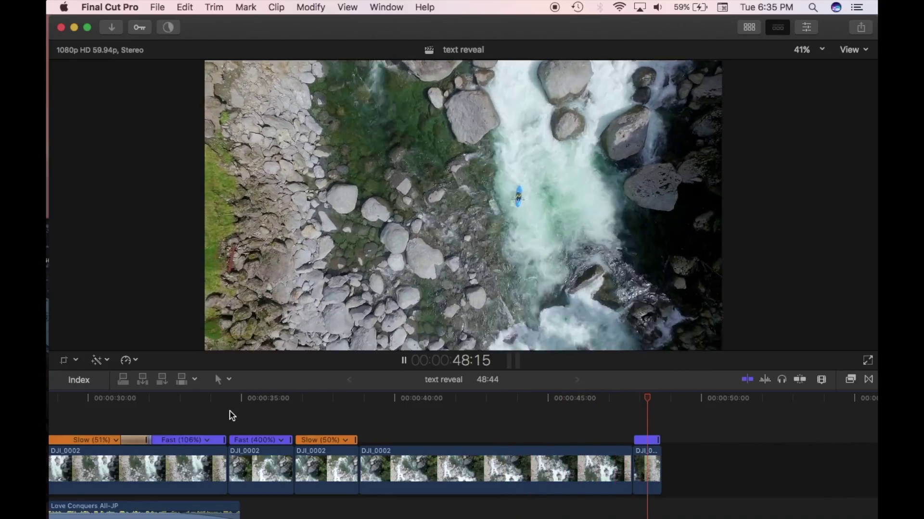
left_click(287, 426)
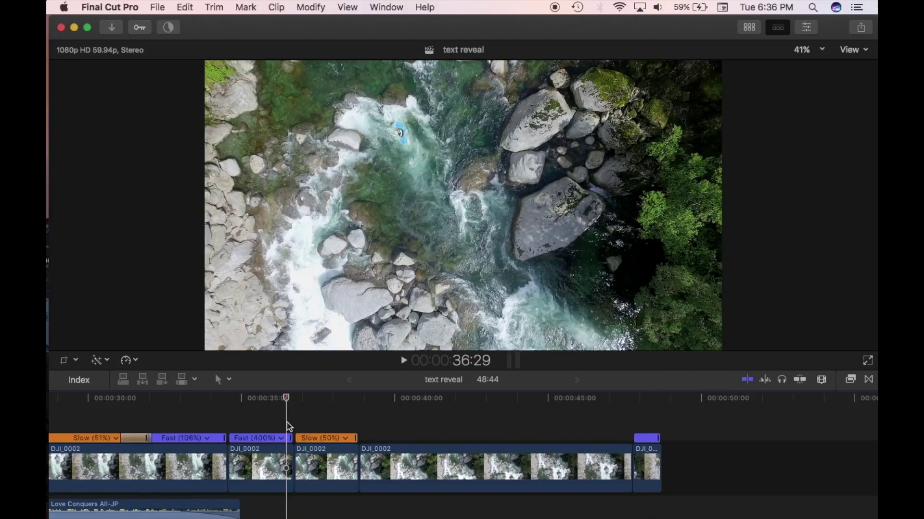
- Review the clip's Retime speed options and close them without changes
left_click(127, 362)
mouse_move(132, 372)
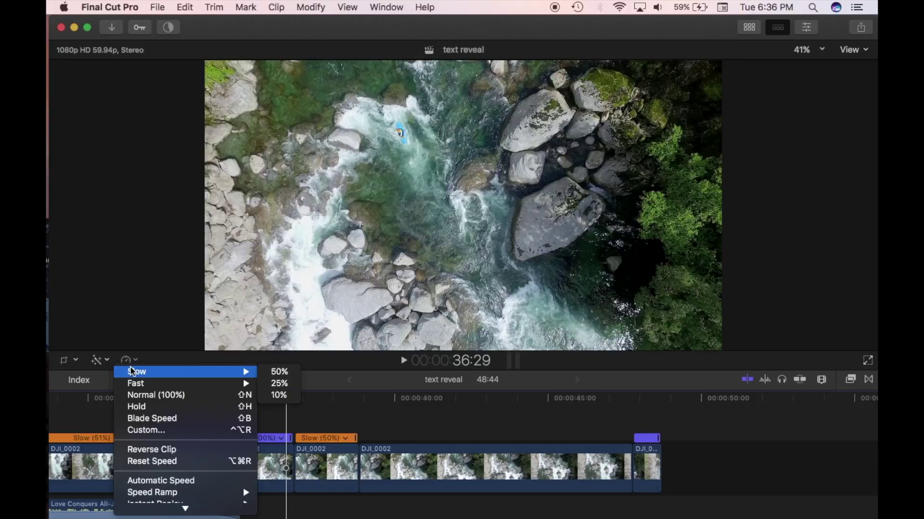
mouse_move(142, 388)
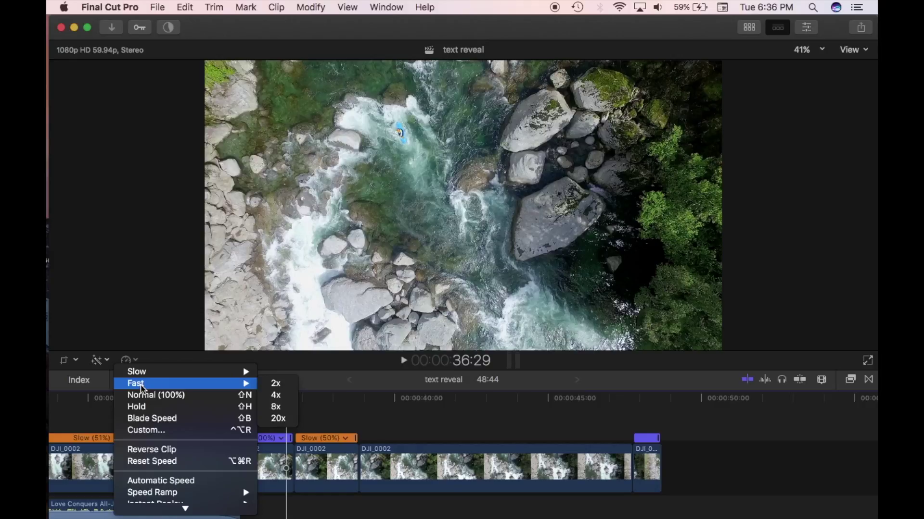
left_click(358, 418)
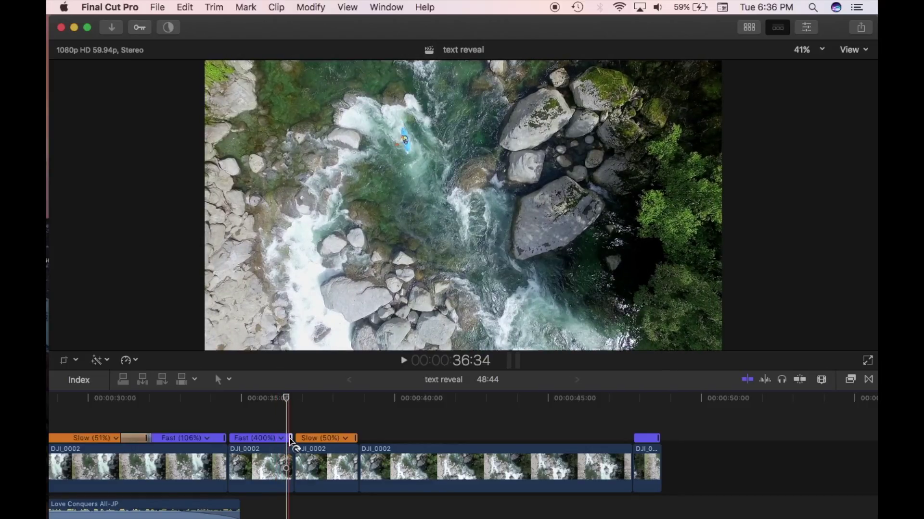
- Drag the Fast (400%) handle left to reach 736% and the Slow (50%) handle right to slow it further
left_click(291, 441)
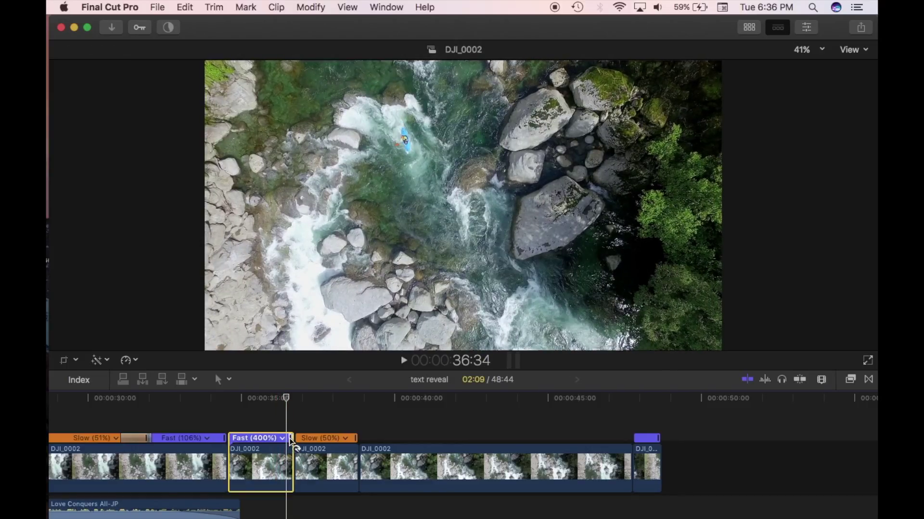
left_click_drag(290, 441, 261, 445)
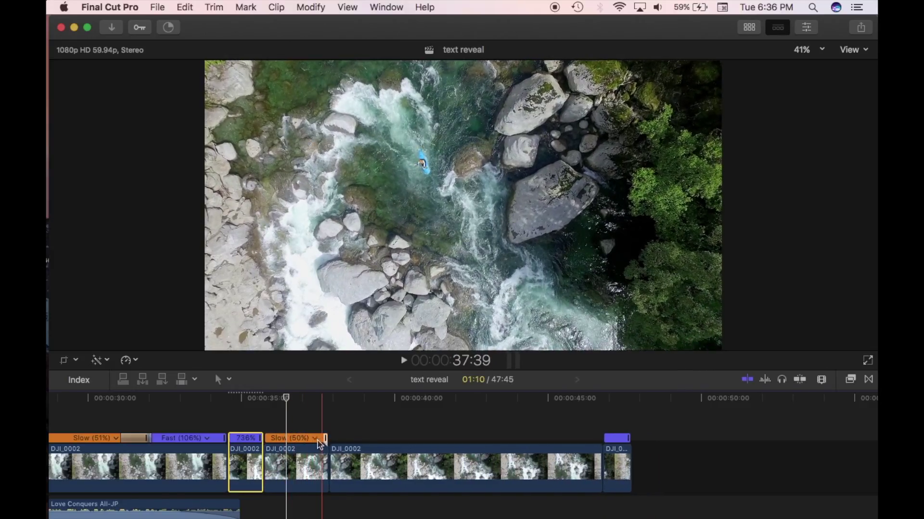
left_click(295, 466)
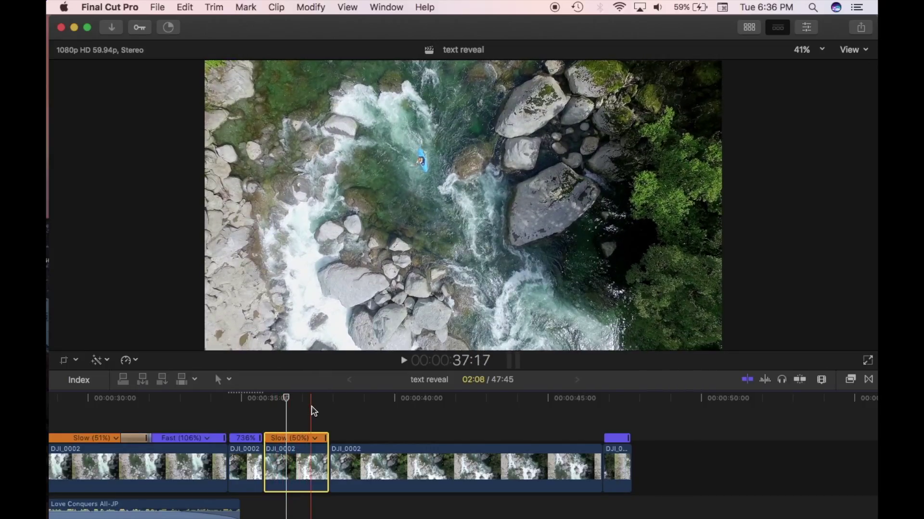
left_click_drag(326, 439, 369, 442)
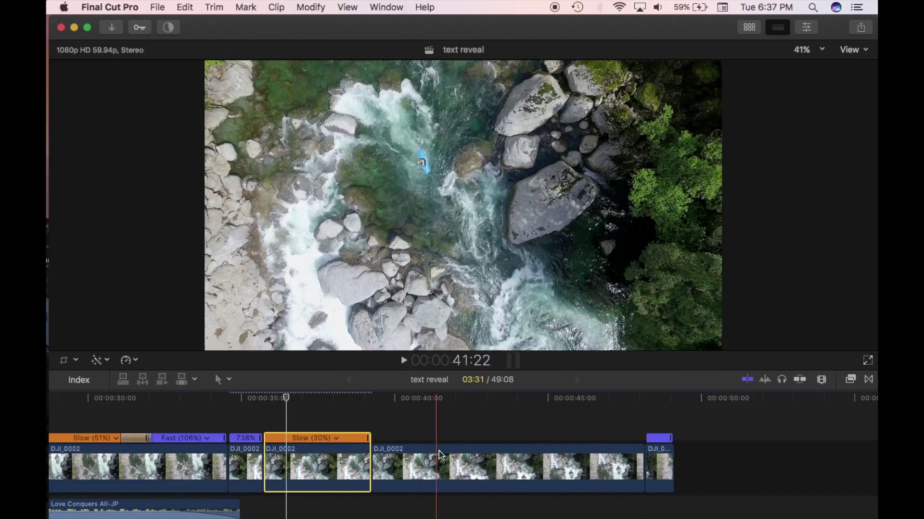
- Set the next DJI_0002 clip to Fast 2x (200%) and drag the last clip's handle to Fast (395%)
left_click(470, 481)
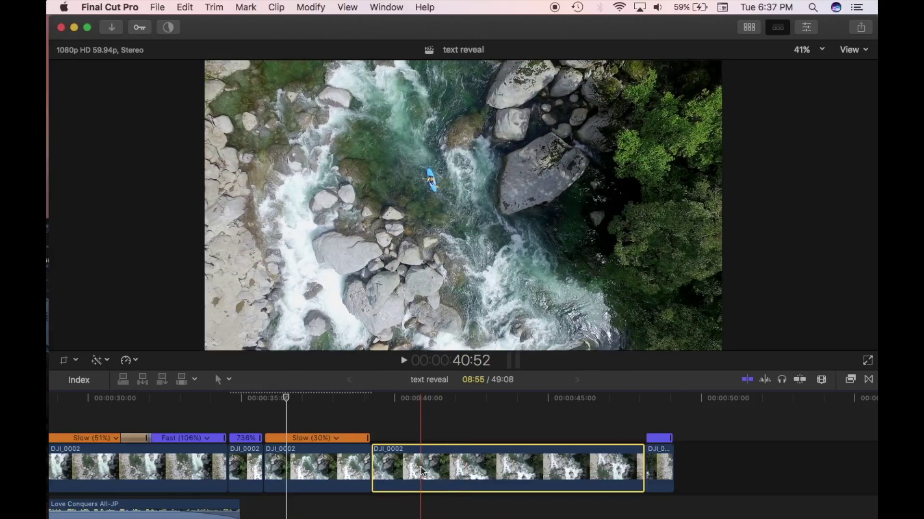
left_click(127, 360)
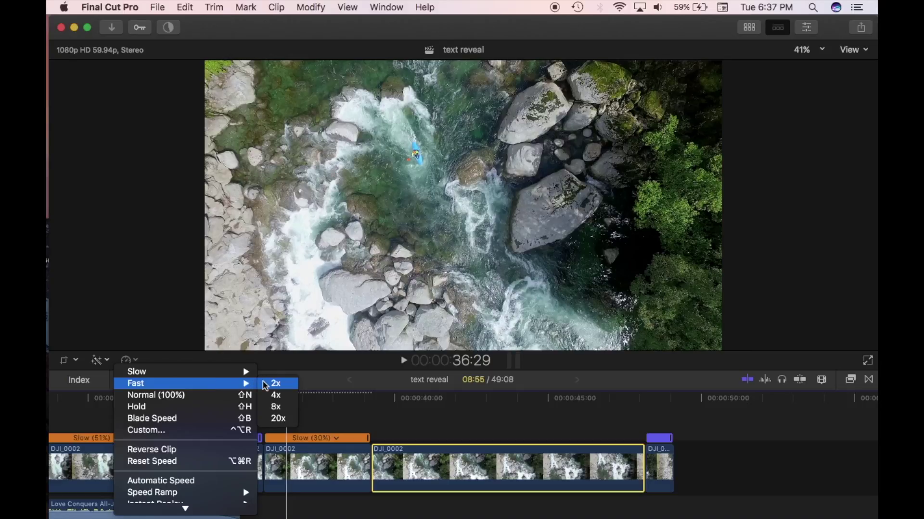
left_click(276, 383)
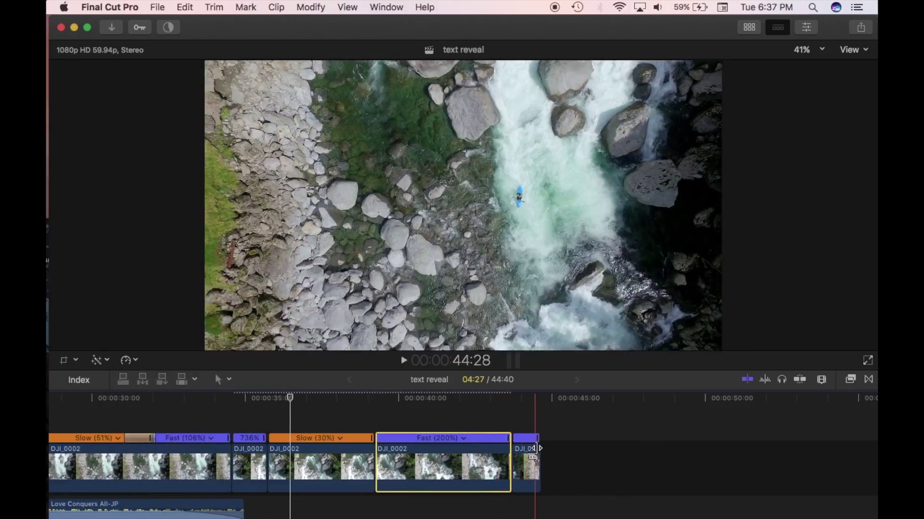
left_click(533, 460)
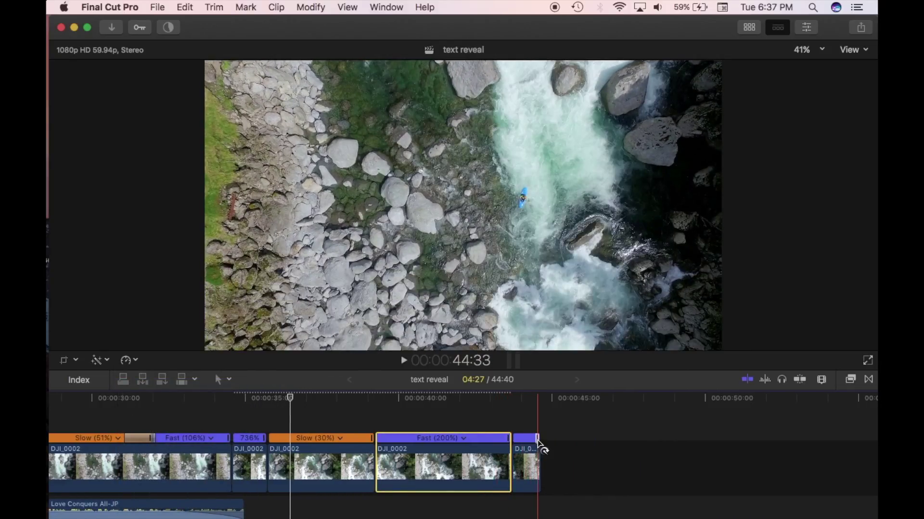
left_click_drag(537, 440, 569, 441)
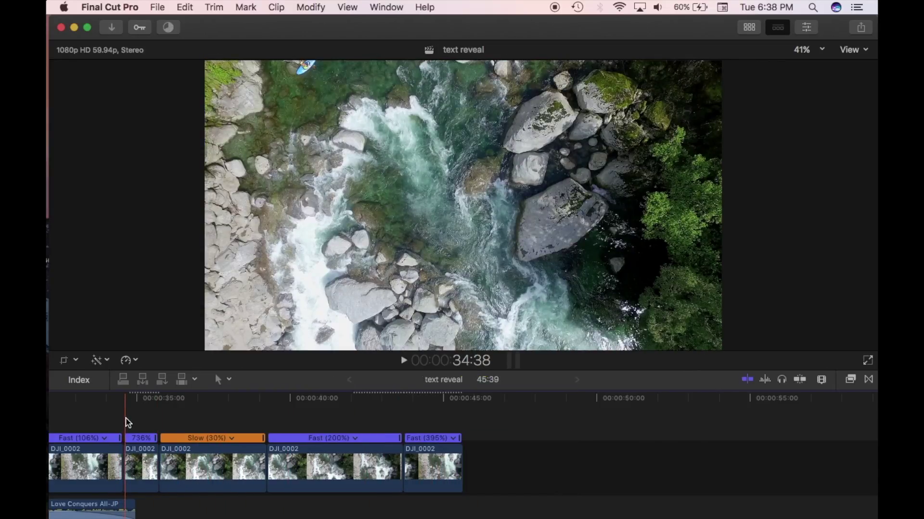
key("space")
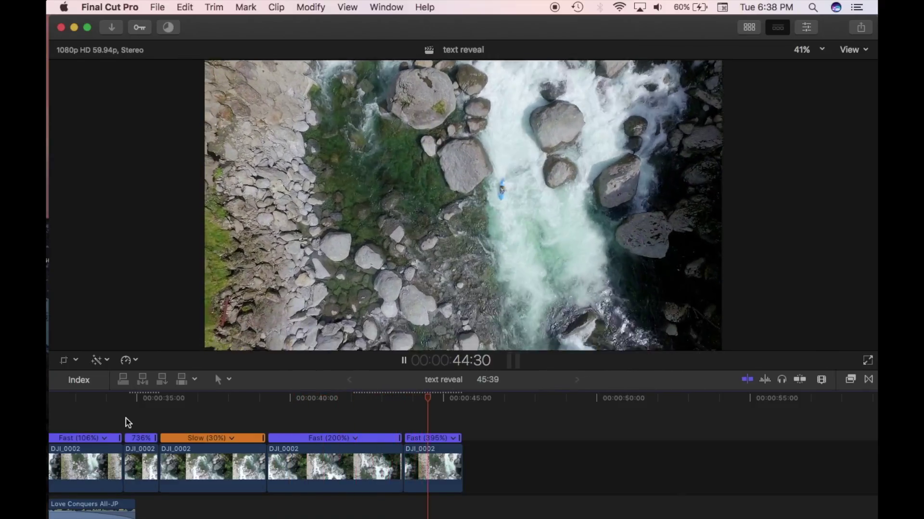
key("space")
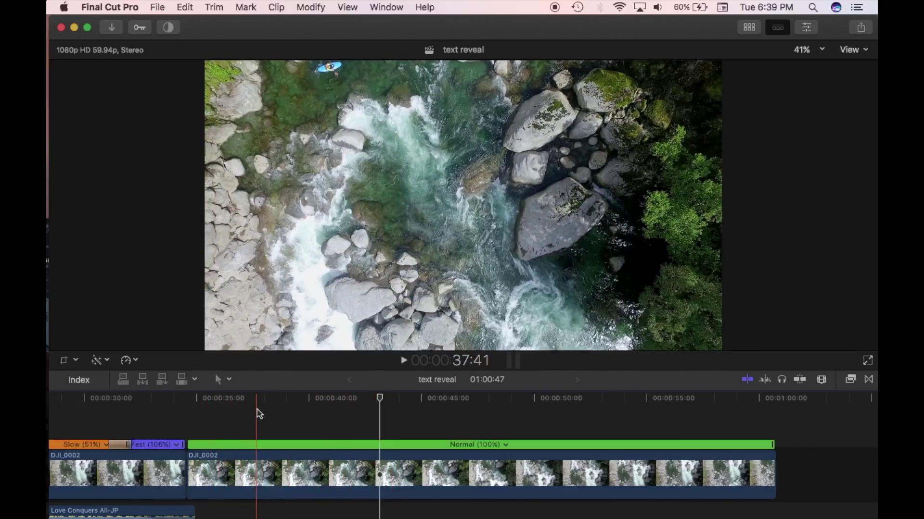
- Select the second DJI_0002 clip and Blade Speed it into two Normal (100%) sections near 00:00:44
left_click(258, 414)
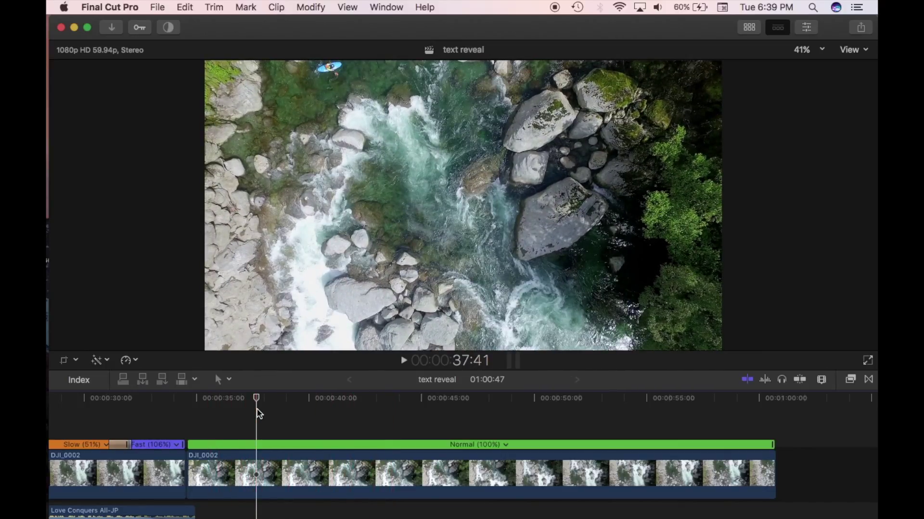
left_click(247, 474)
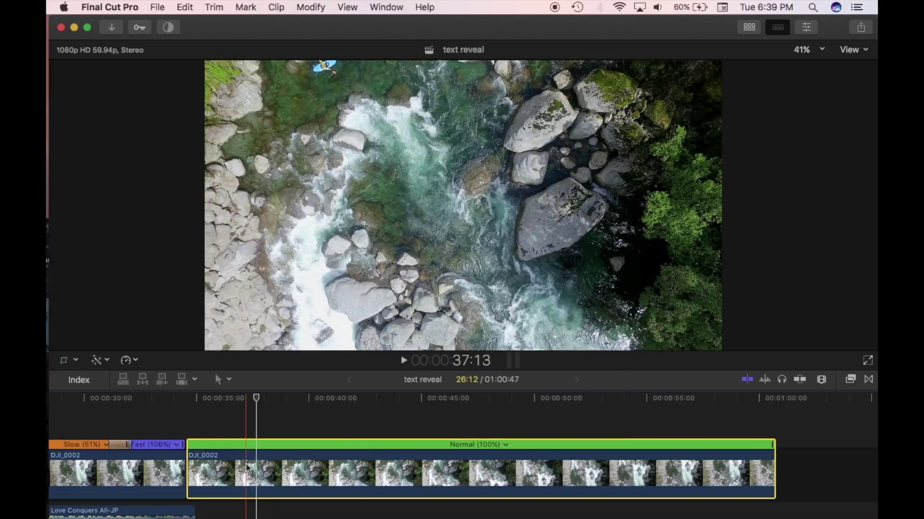
left_click(135, 361)
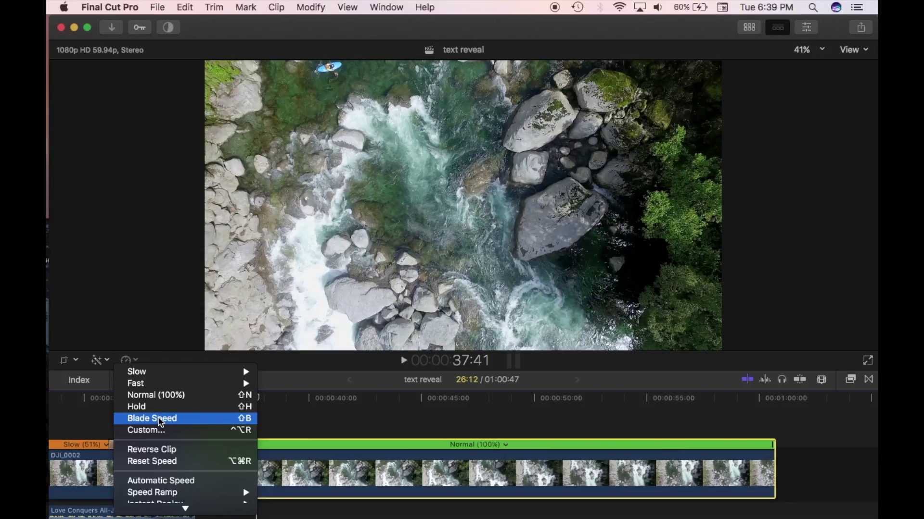
left_click(127, 359)
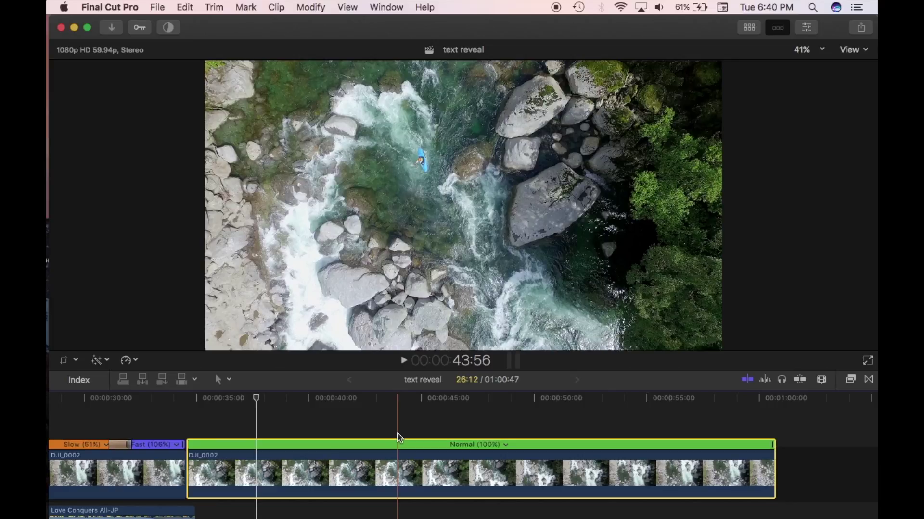
left_click(398, 437)
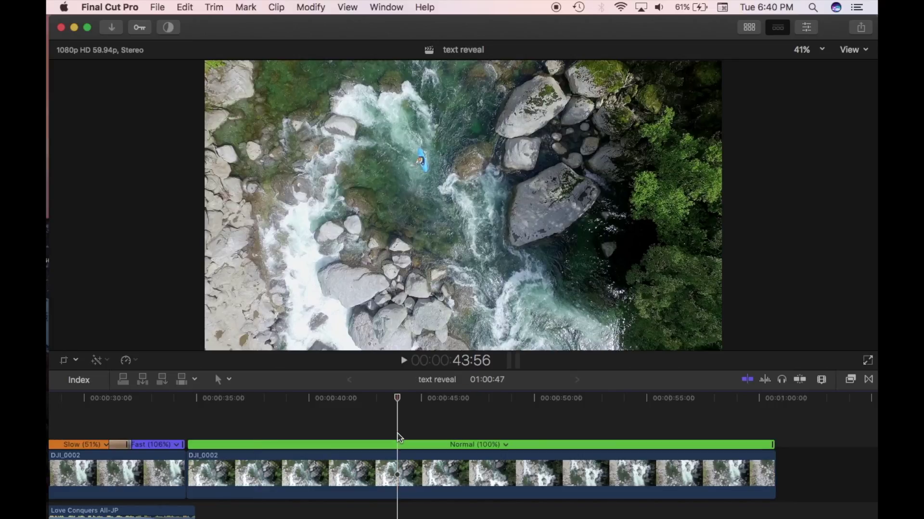
key("shift+b")
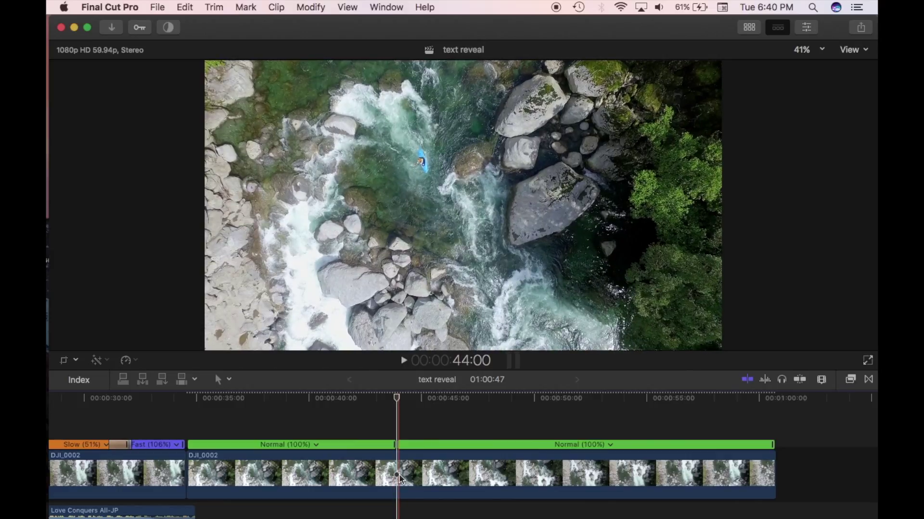
- Drag the first speed section's retime handle left until it reads Fast (197%)
left_click(361, 446)
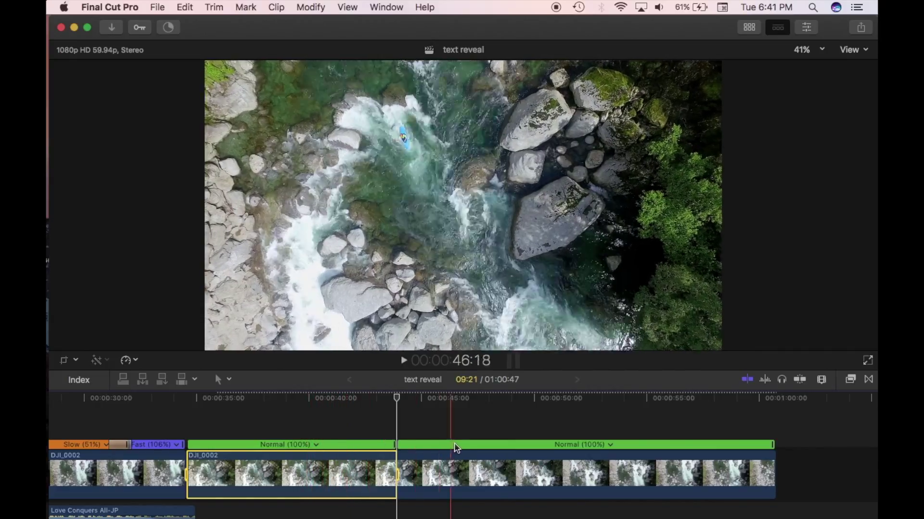
left_click(454, 444)
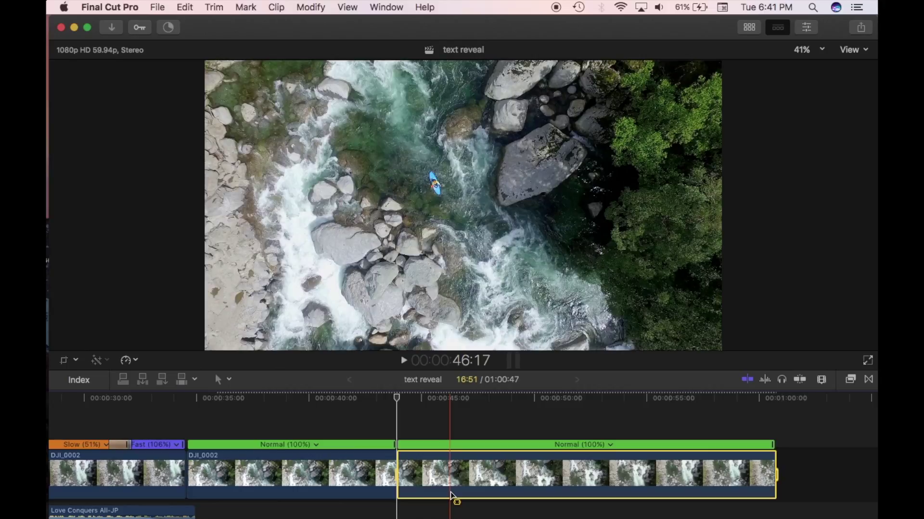
left_click(355, 474)
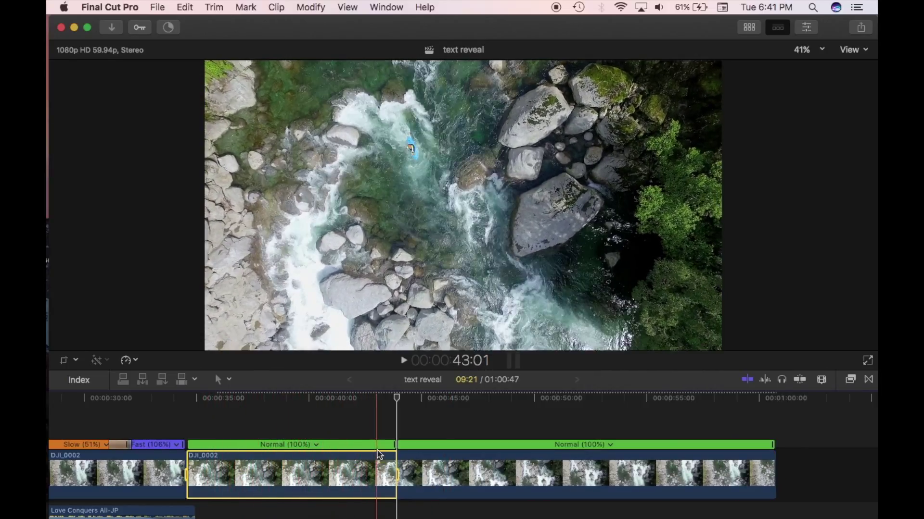
left_click(394, 451)
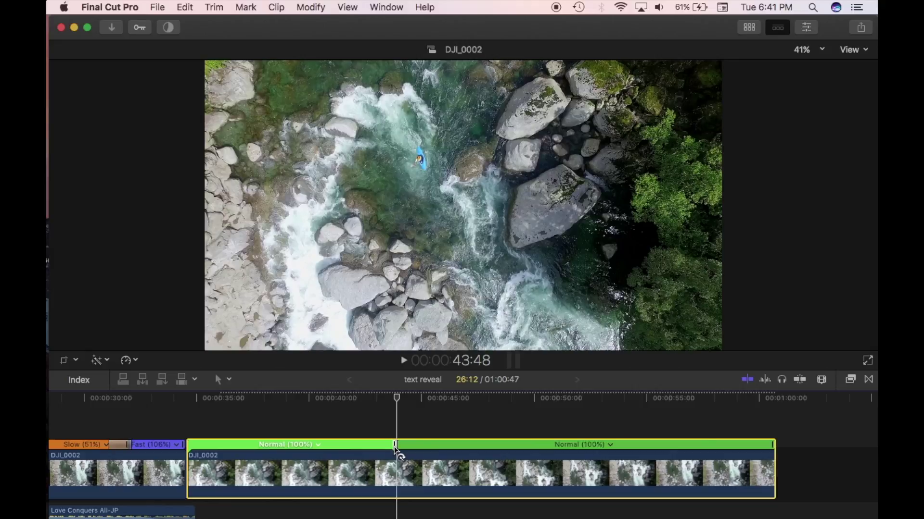
left_click_drag(394, 446, 227, 456)
left_click_drag(336, 448, 260, 445)
left_click_drag(201, 428, 268, 453)
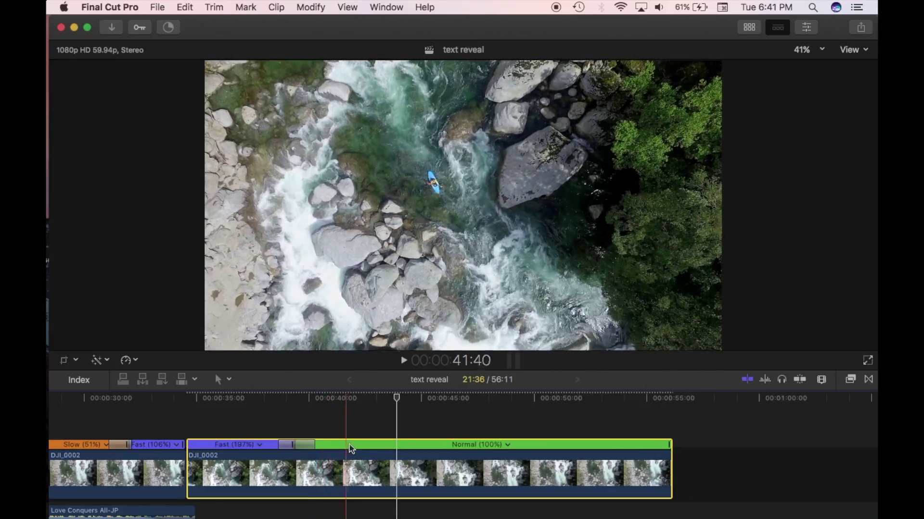
left_click(372, 450)
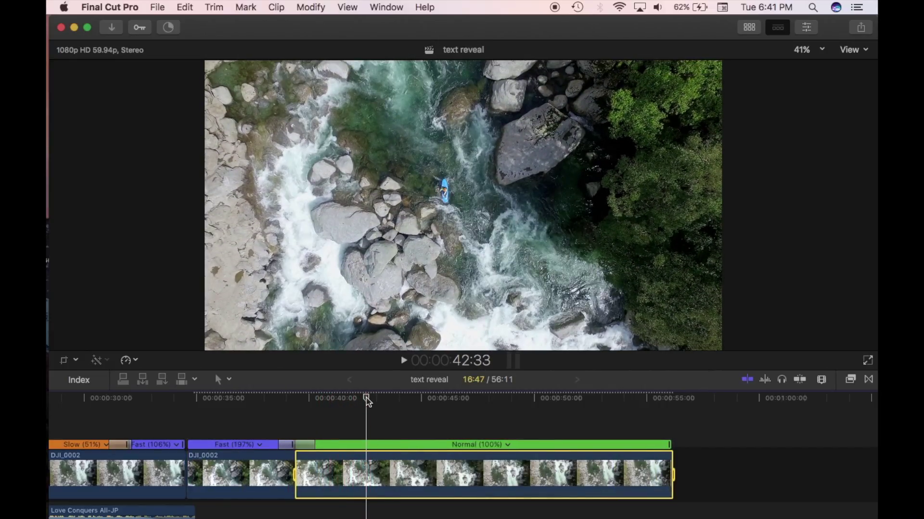
- Blade Speed the Normal (100%) section at the playhead and select the first resulting section
key("shift+b")
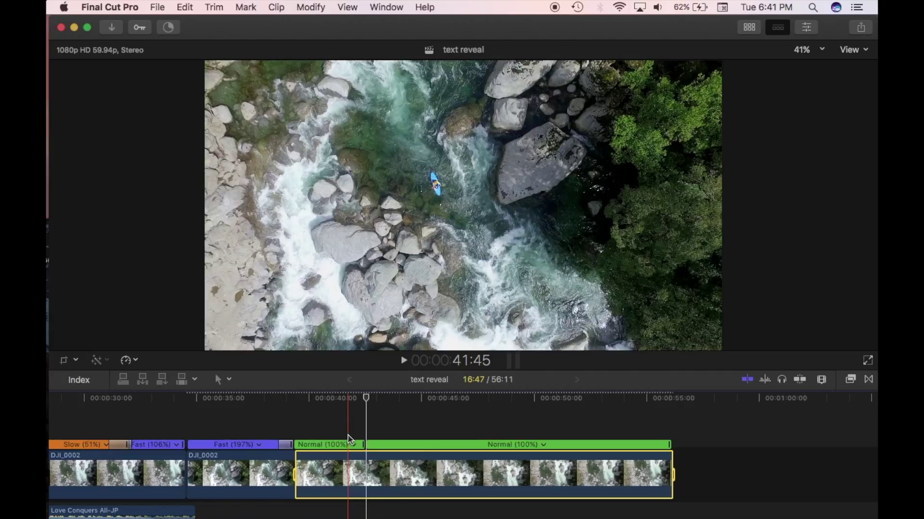
left_click(266, 445)
left_click(328, 445)
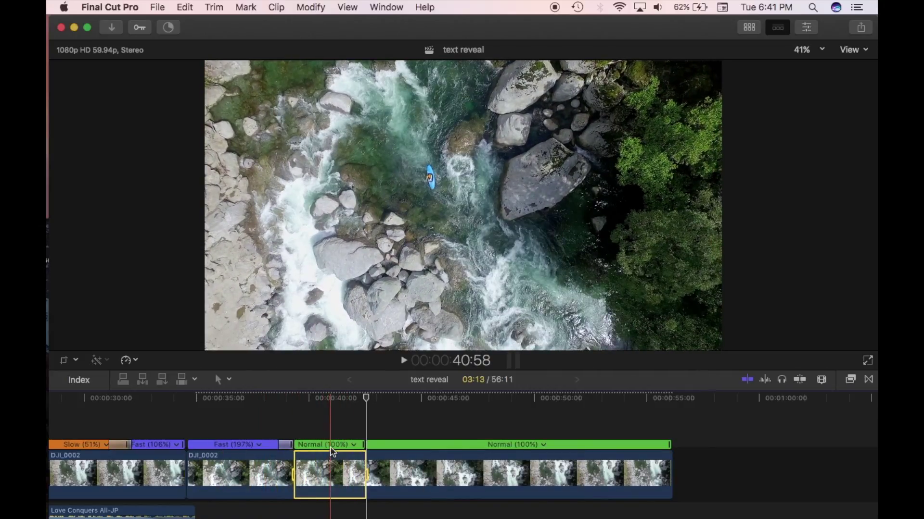
left_click(388, 454)
left_click(310, 445)
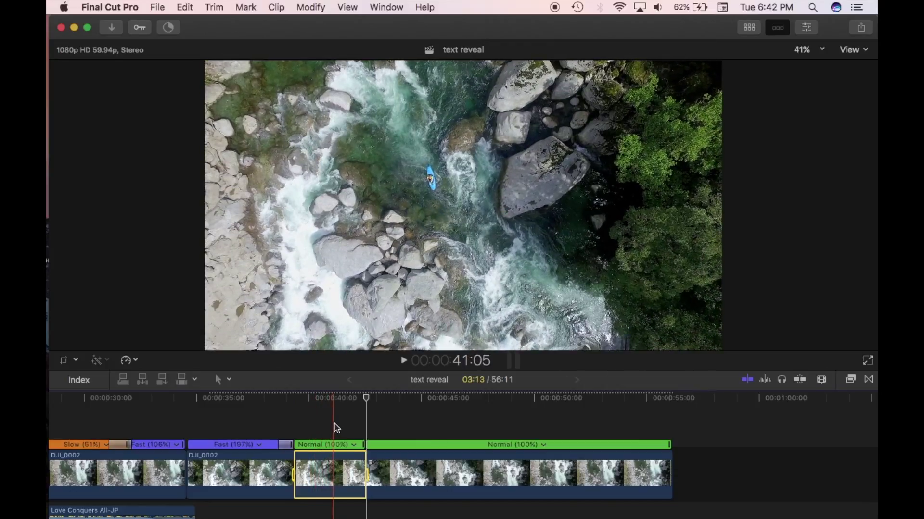
- Blade Speed again at the next point and stretch the short section between the splits to about 70%
left_click(382, 427)
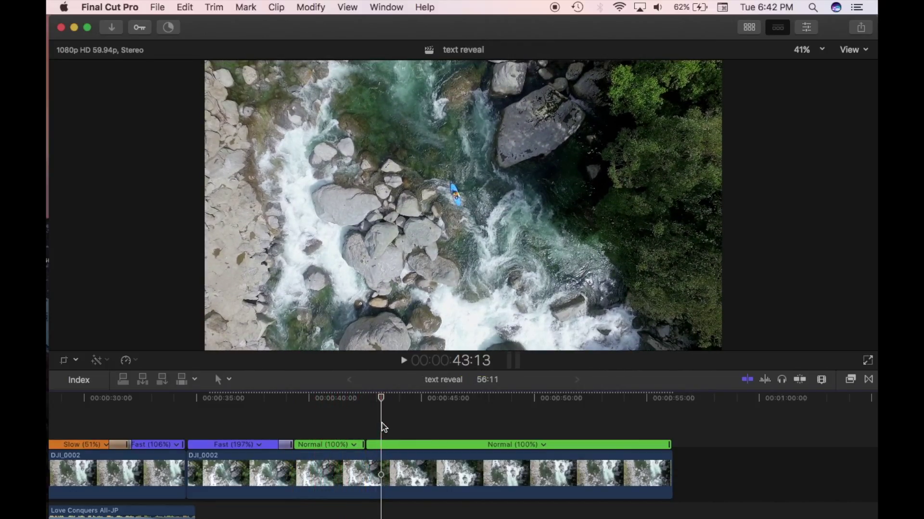
key("shift+b")
left_click(373, 451)
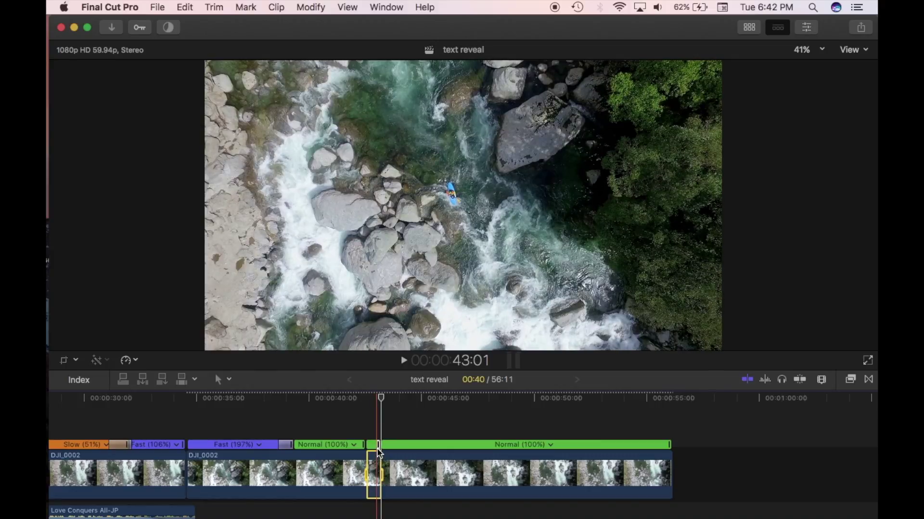
left_click_drag(378, 448, 405, 446)
key("super+equal")
left_click_drag(530, 442, 645, 439)
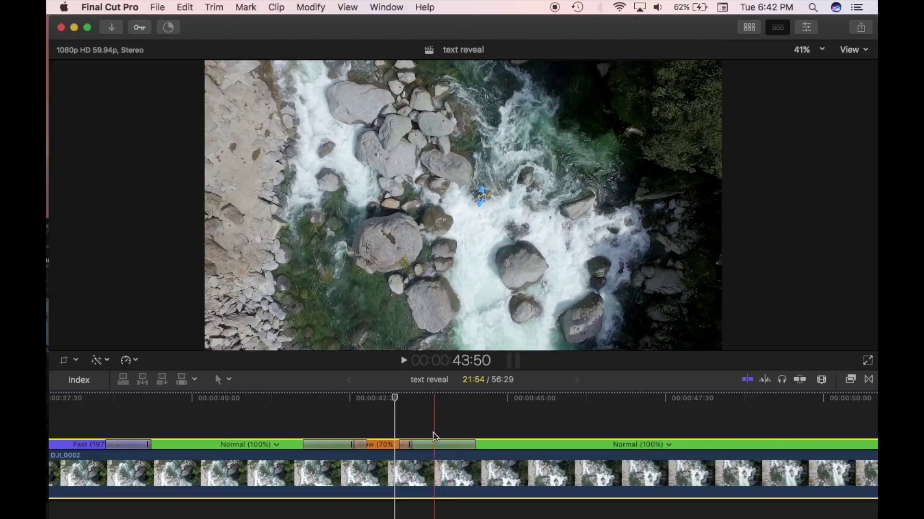
- Blade Speed at the next ramp point and shorten the new section to 148%
key("super+minus")
left_click(479, 401)
key("shift+b")
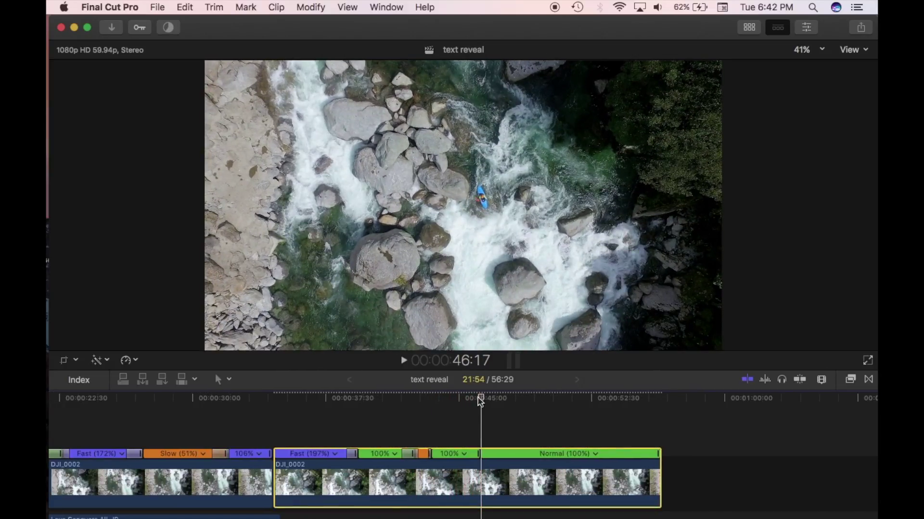
left_click_drag(478, 457, 392, 461)
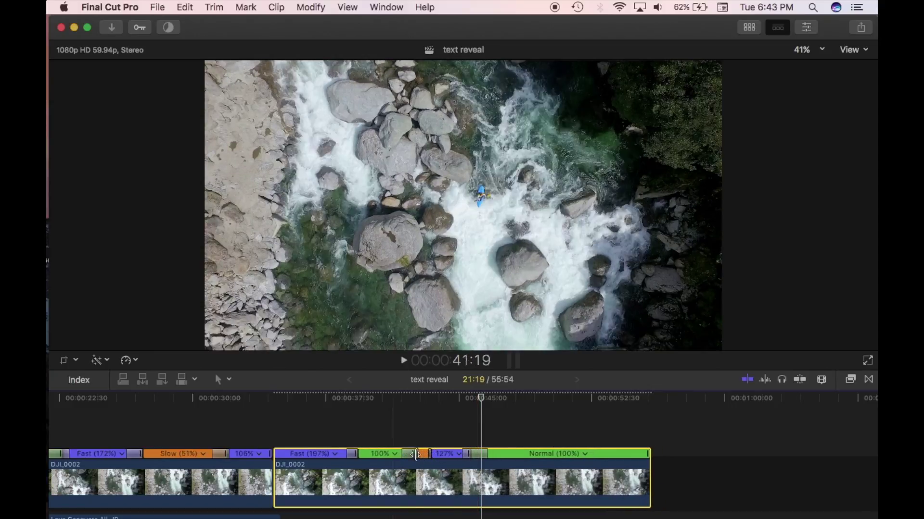
left_click_drag(471, 455, 463, 455)
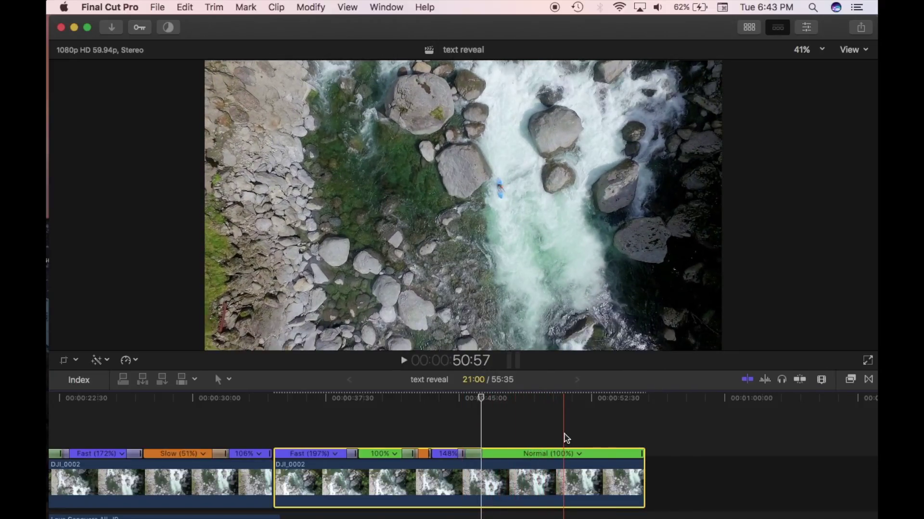
- Blade Speed at about 51:05 and shorten the clip's last section so it plays fast
left_click(566, 434)
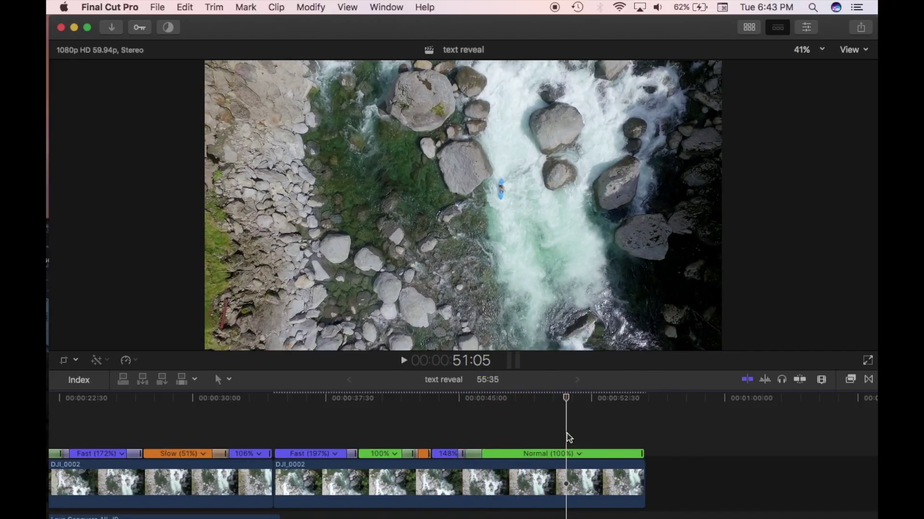
key("shift+b")
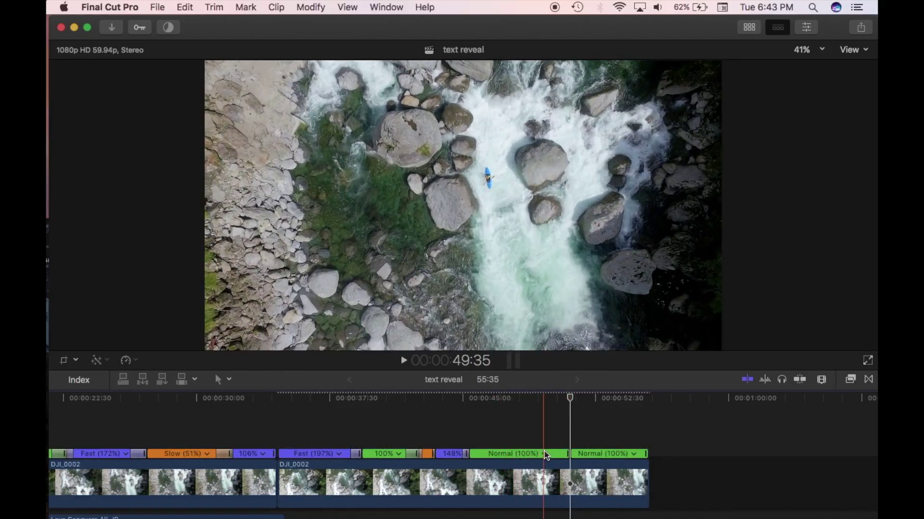
left_click(546, 454)
left_click(615, 455)
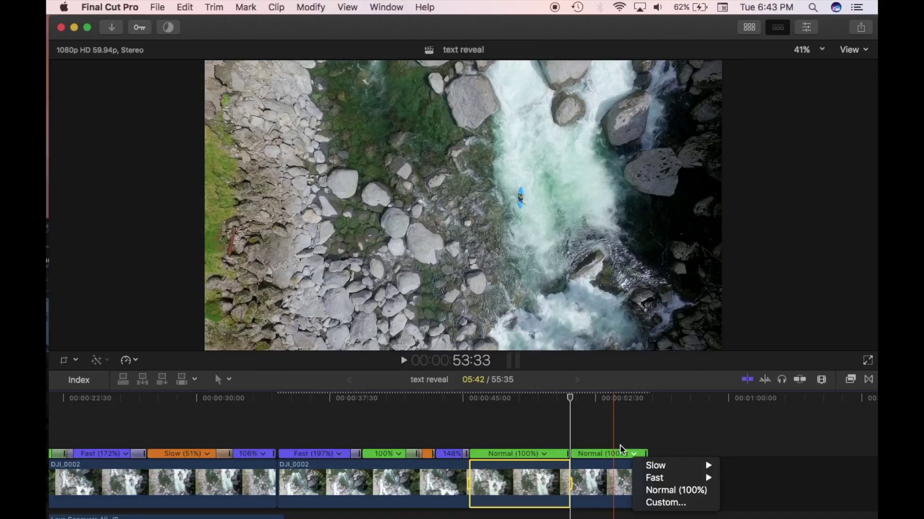
key("Escape")
left_click_drag(647, 454, 577, 455)
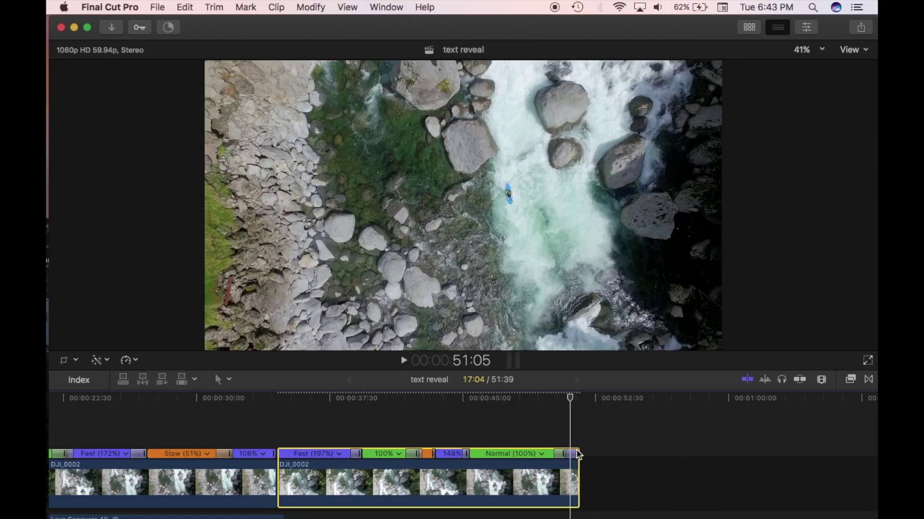
key("super+equal")
key("super+equal")
key("super+minus")
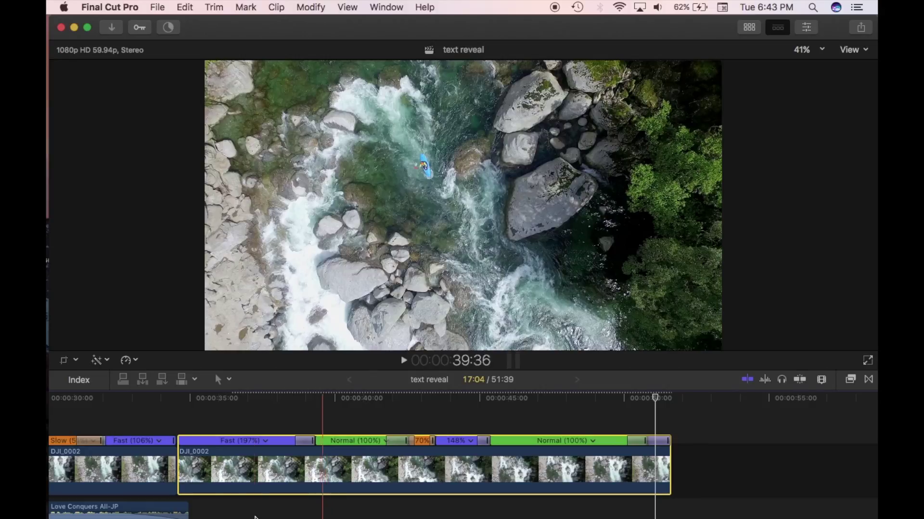
- Deselect the clip, move the playhead to 34:33 and play back the speed-ramped section
left_click(177, 418)
left_click(177, 418)
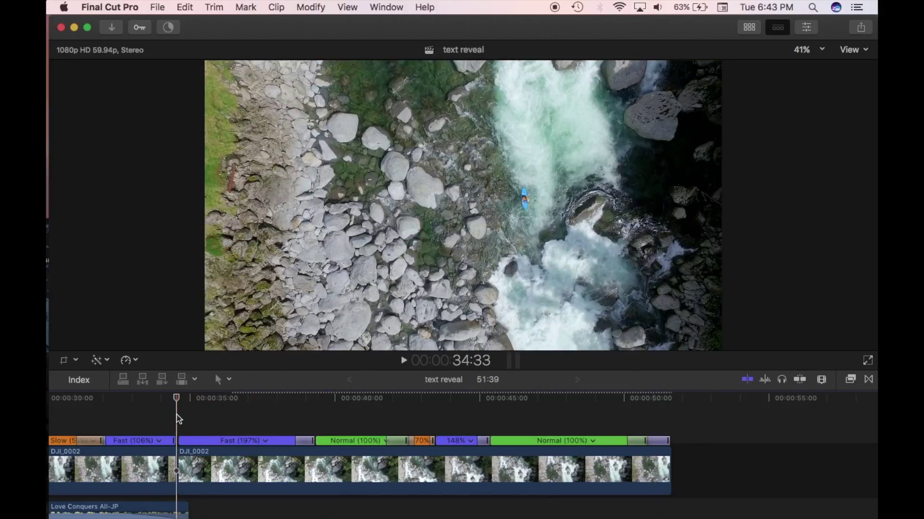
key("space")
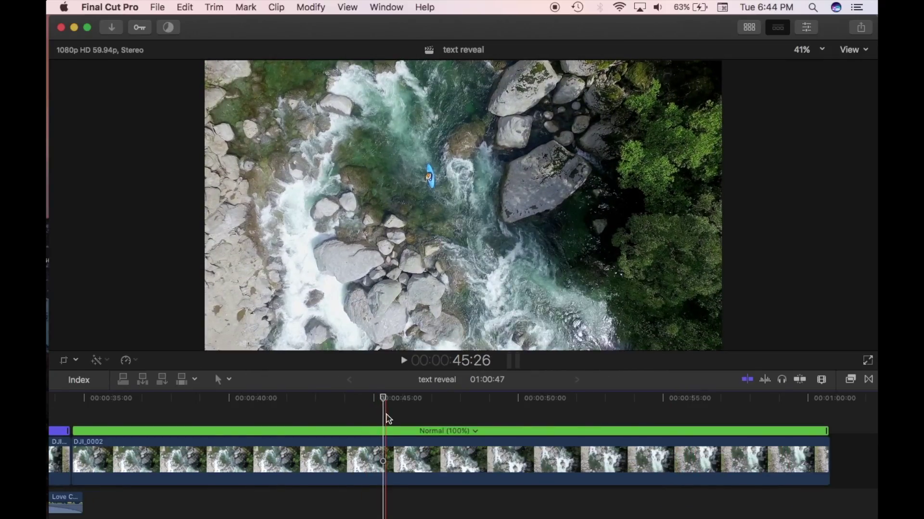
- Blade Speed twice around 46:33 and set the isolated short section to Retime Slow 10%
key("shift+b")
left_click(419, 416)
key("shift+b")
left_click(408, 433)
left_click(408, 433)
left_click(128, 360)
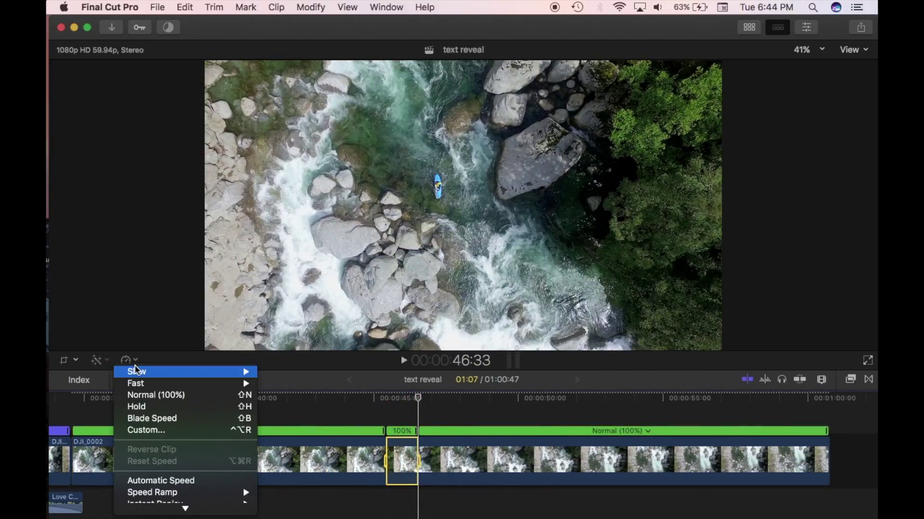
mouse_move(179, 373)
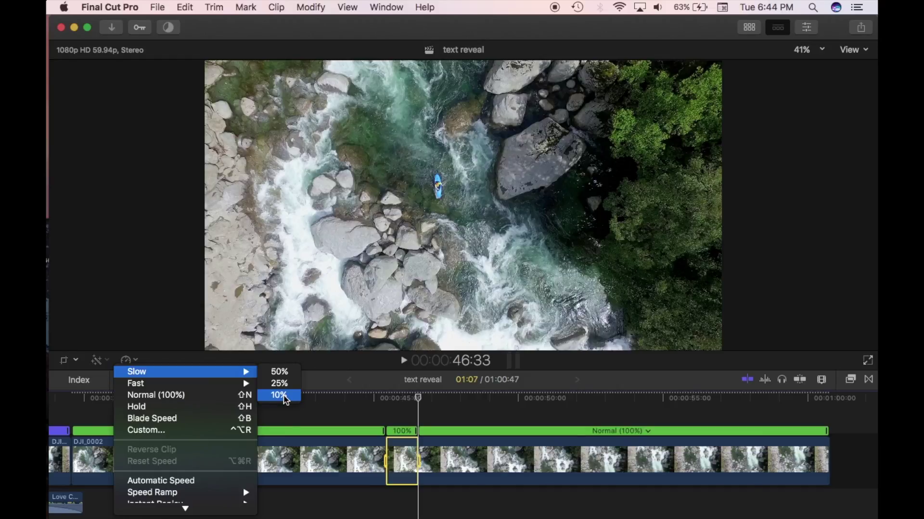
left_click(279, 395)
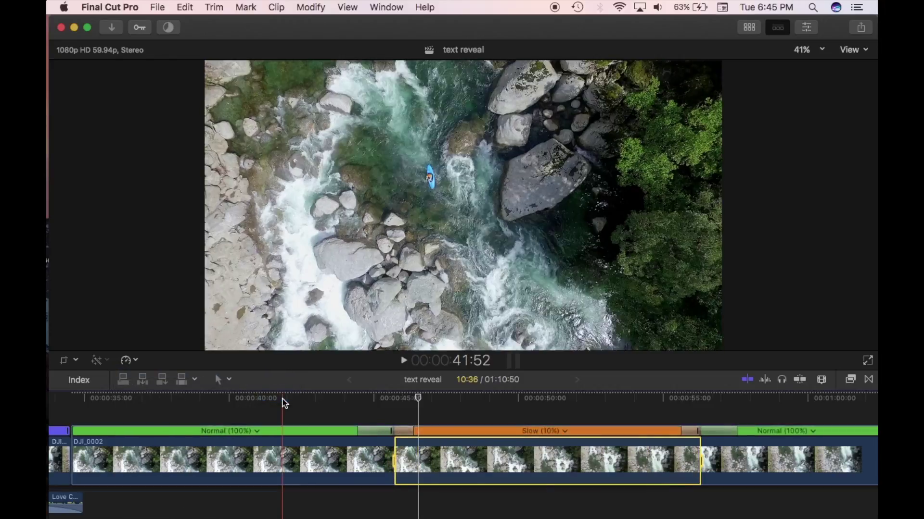
- Play back the 10% slow-motion section, then reselect the DJI_0002 clip's Retime speed options
scroll(283, 403, "right", 5)
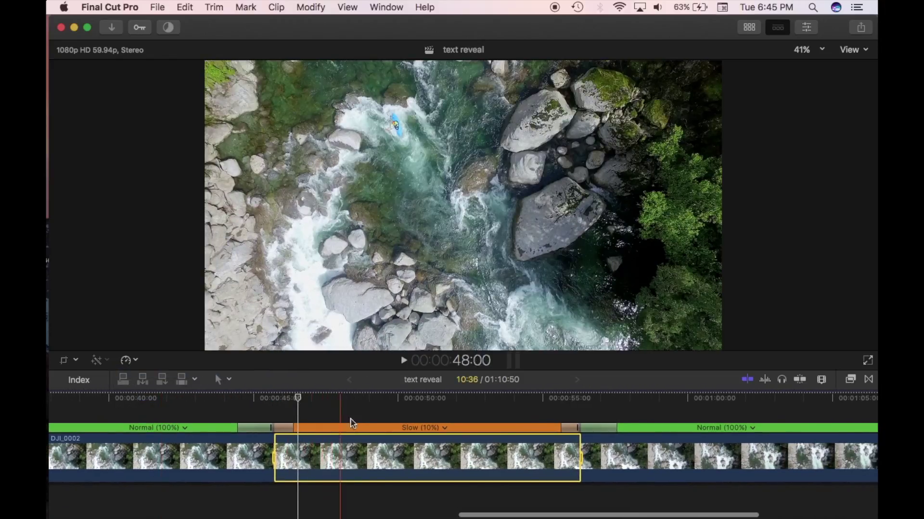
key("space")
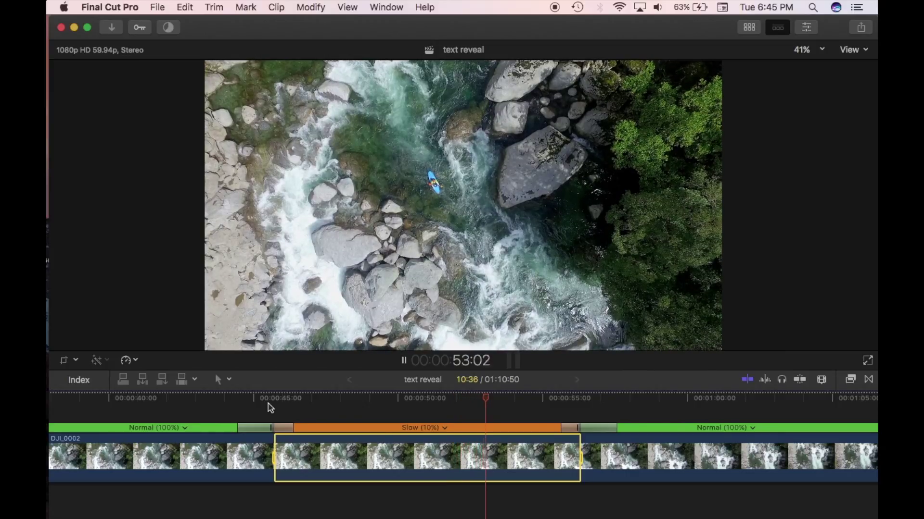
left_click(290, 408)
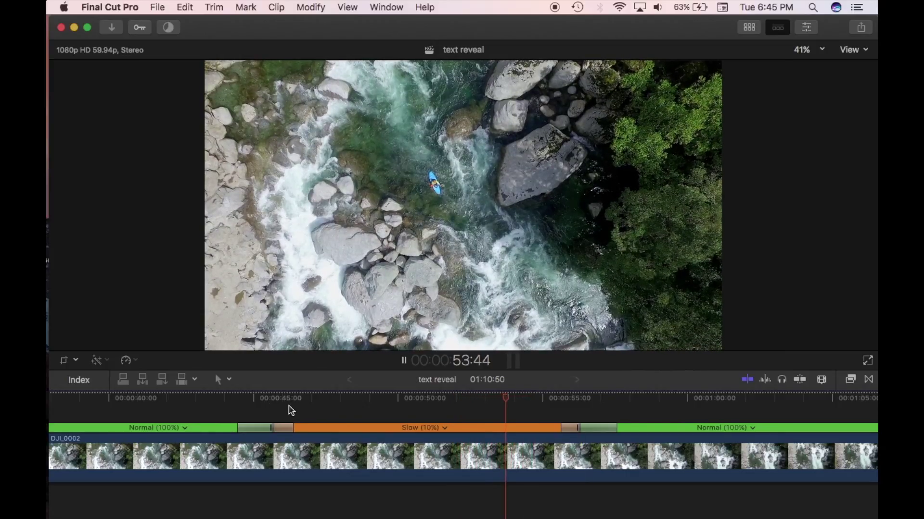
key("space")
left_click(318, 478)
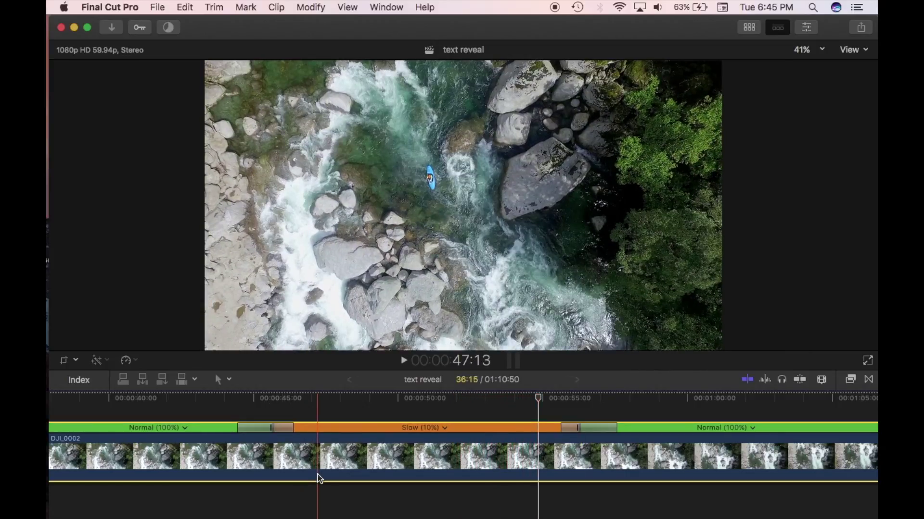
left_click(126, 362)
left_click(126, 362)
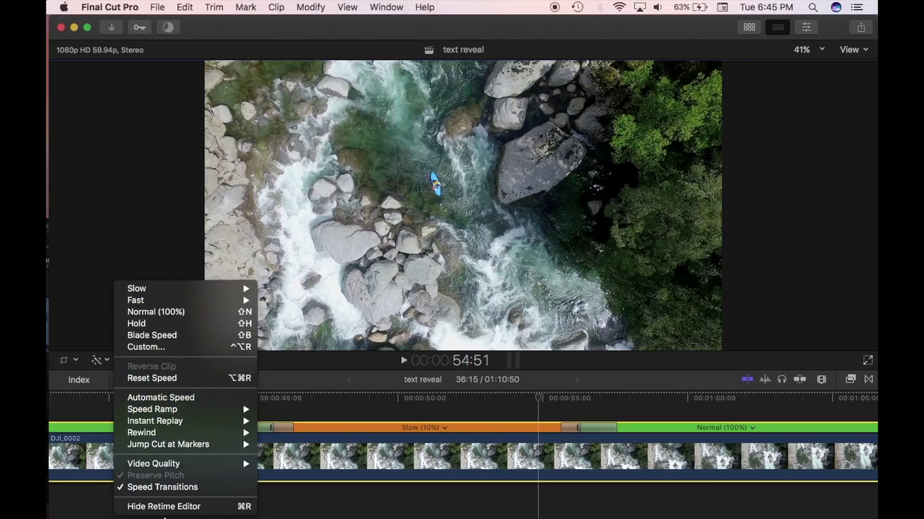
- Set the Slow (10%) section of DJI_0002 to Optical Flow video quality and let it analyse
mouse_move(177, 468)
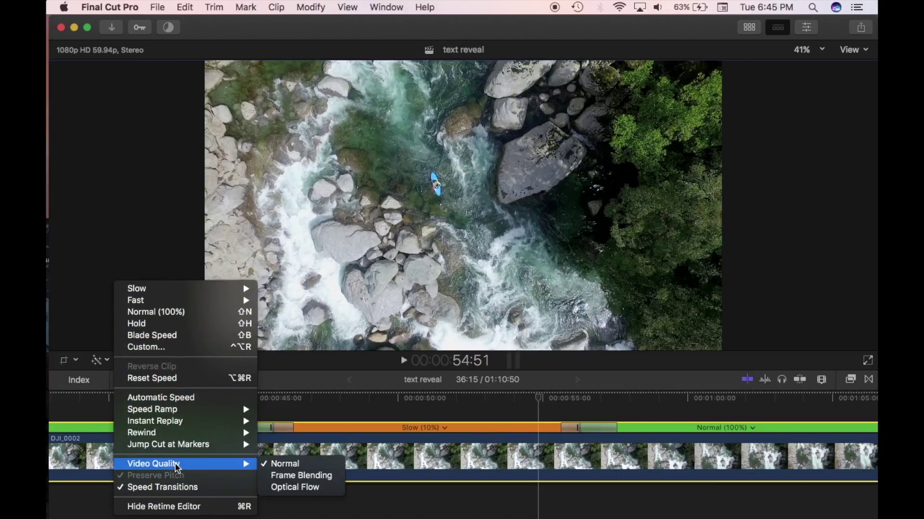
left_click(282, 488)
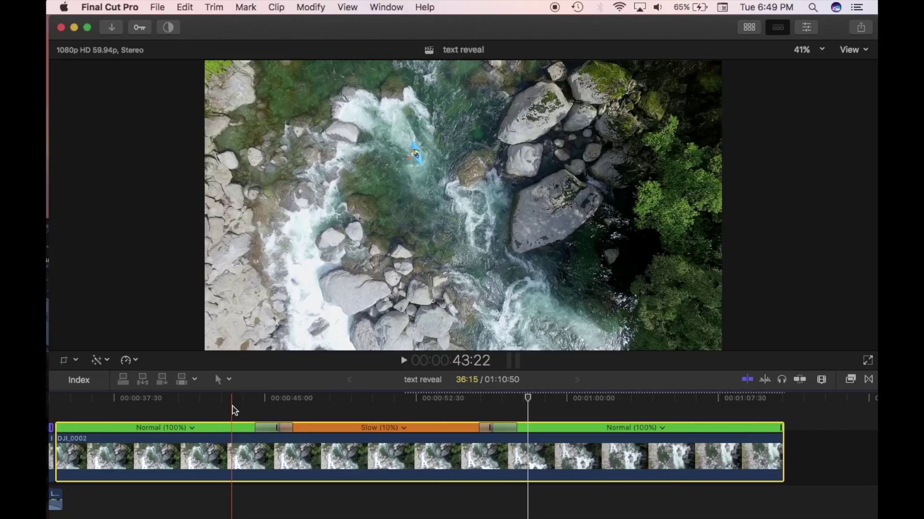
- Play the optical-flow slow motion, confirm its video quality, then replay from DJI_0001's start
key("space")
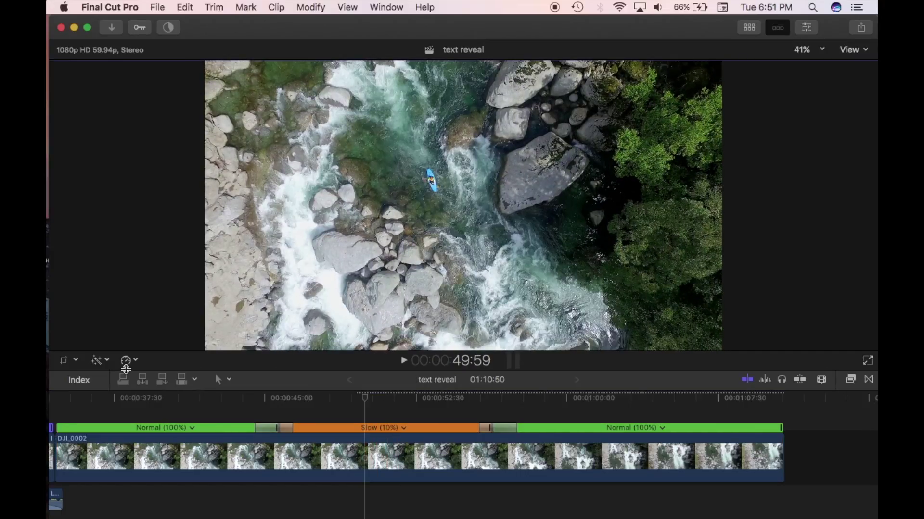
left_click(126, 362)
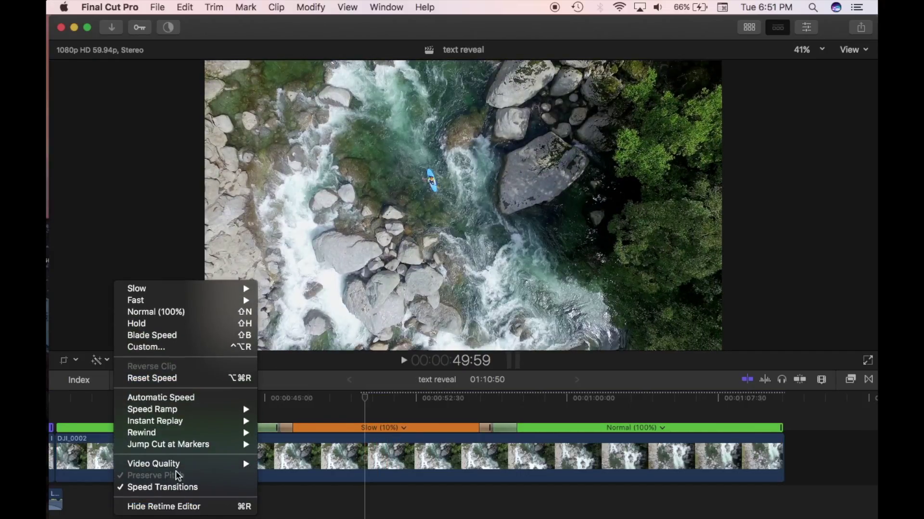
mouse_move(180, 467)
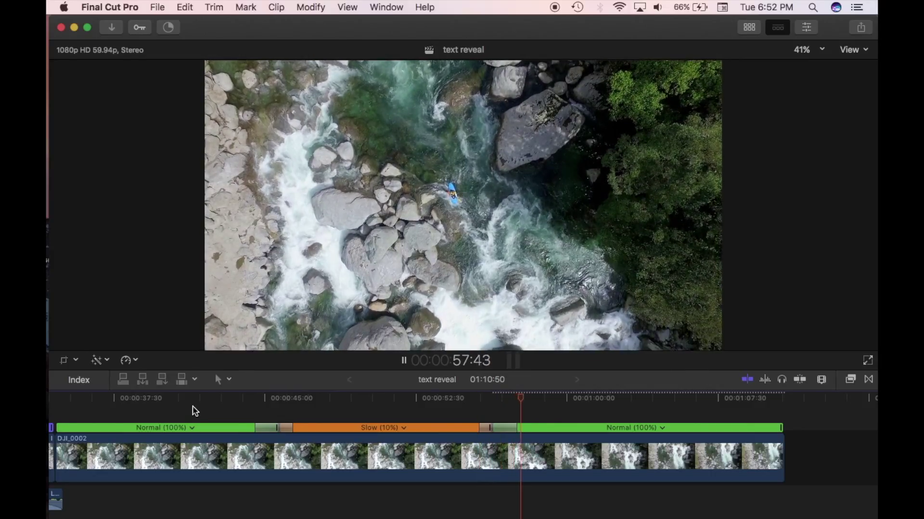
key("Up")
key("Up")
key("Up")
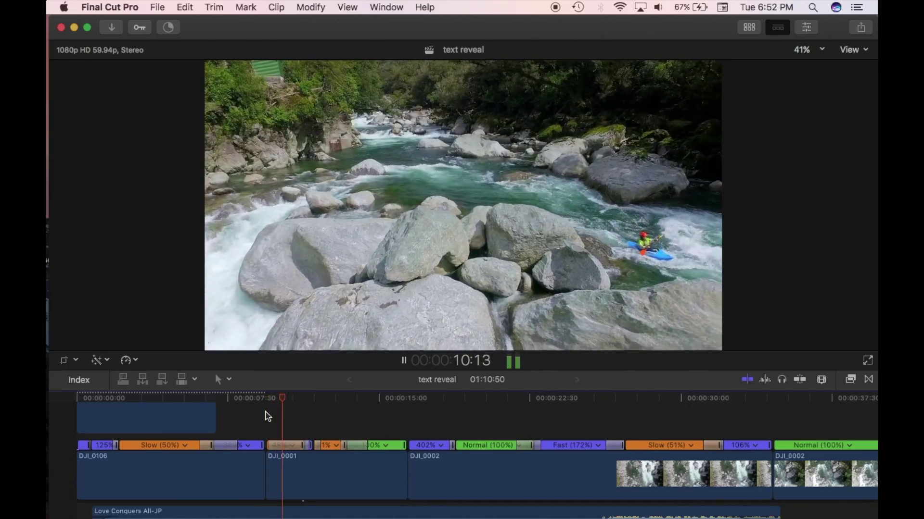